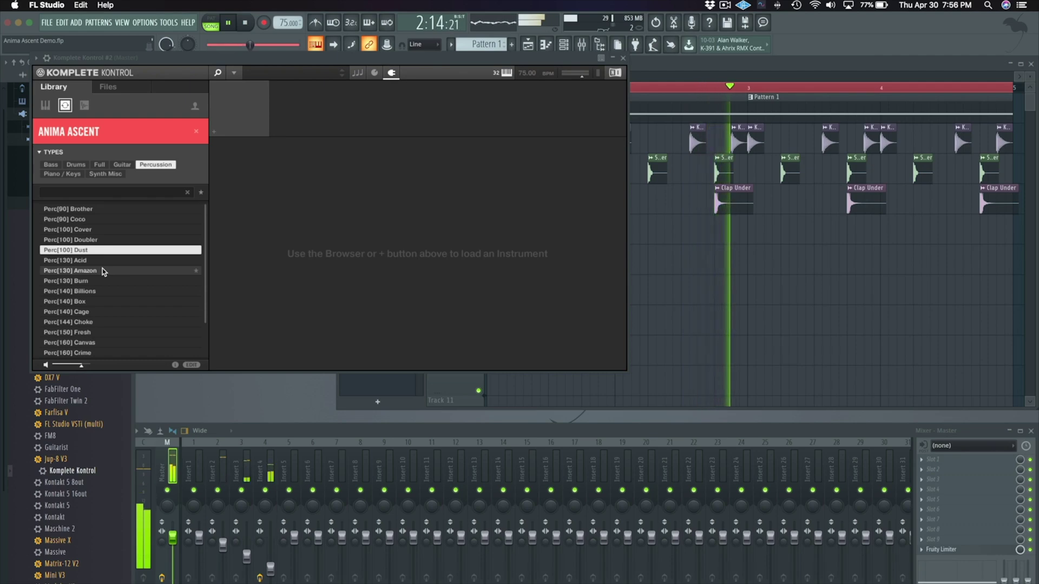
- Audition the Anima Ascent Perc[130] Amazon percussion loop in Komplete Kontrol
click(103, 271)
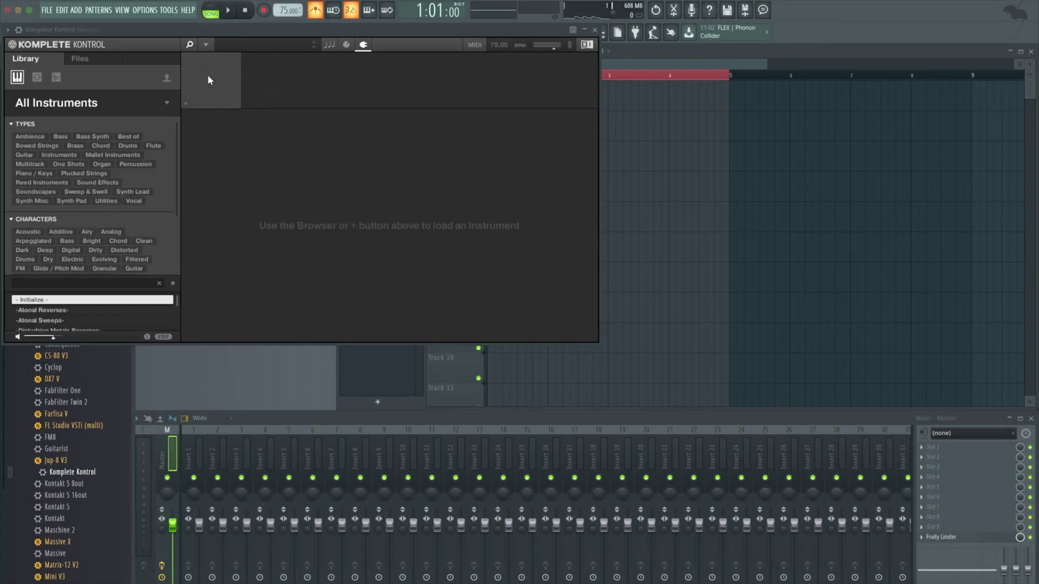
- Choose Straylight, preview the Beauty Mark and Throat Singing pads, then load White Out
click(121, 103)
click(45, 320)
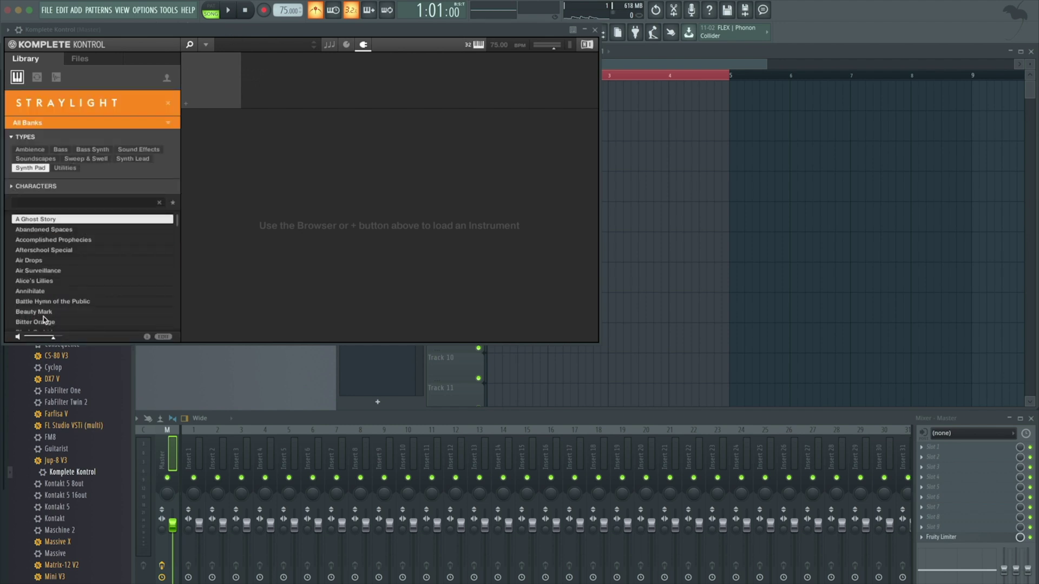
click(44, 316)
scroll(75, 310, down, 20)
scroll(75, 310, up, 4)
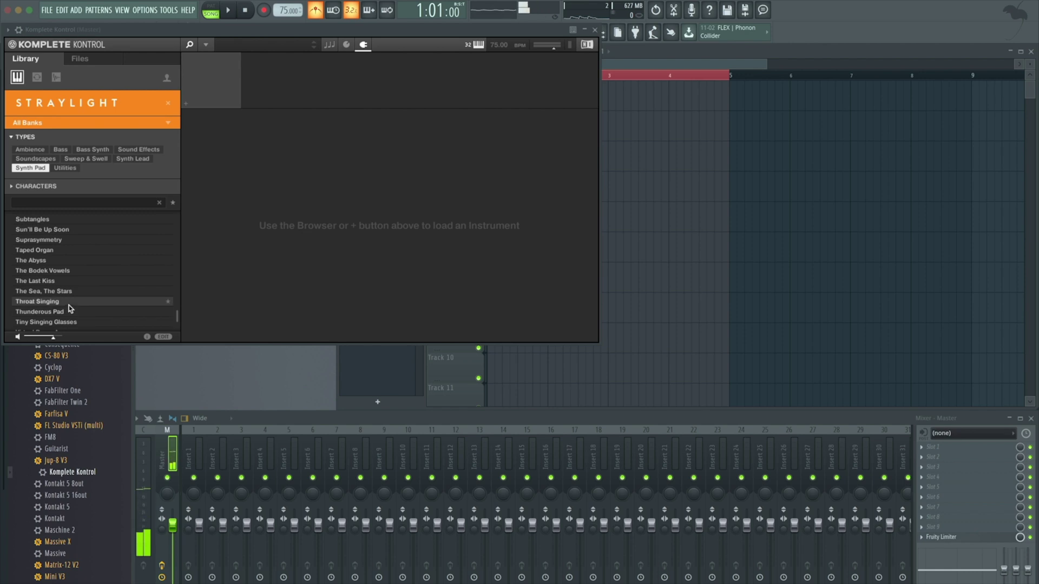
scroll(69, 305, down, 4)
click(69, 261)
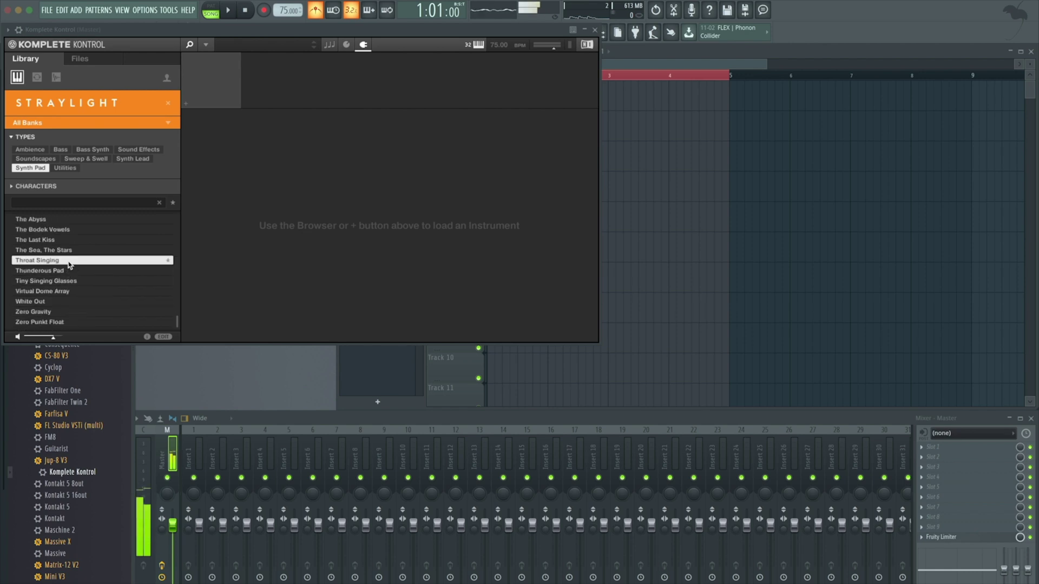
click(61, 302)
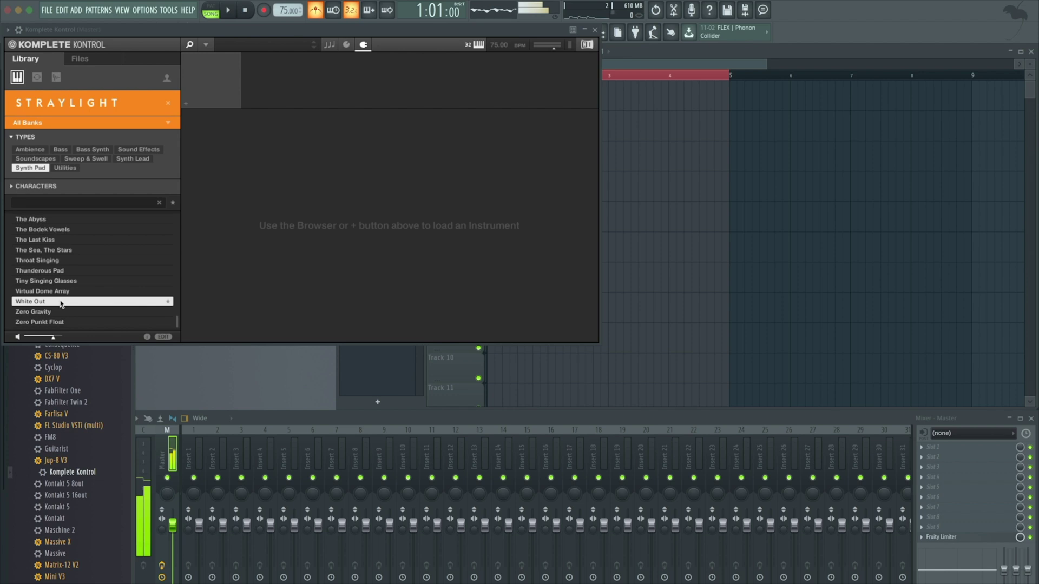
double_click(61, 302)
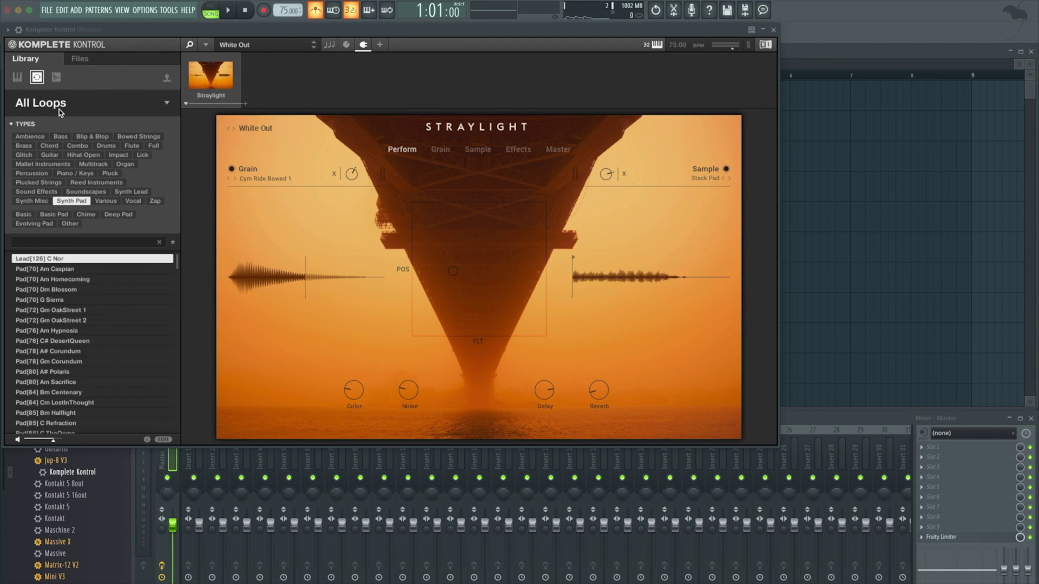
- Filter loops to Anima Ascent Piano / Keys and audition Keys[121], Keys[135] and Keys[150] F Fresh
click(60, 110)
scroll(75, 156, up, 5)
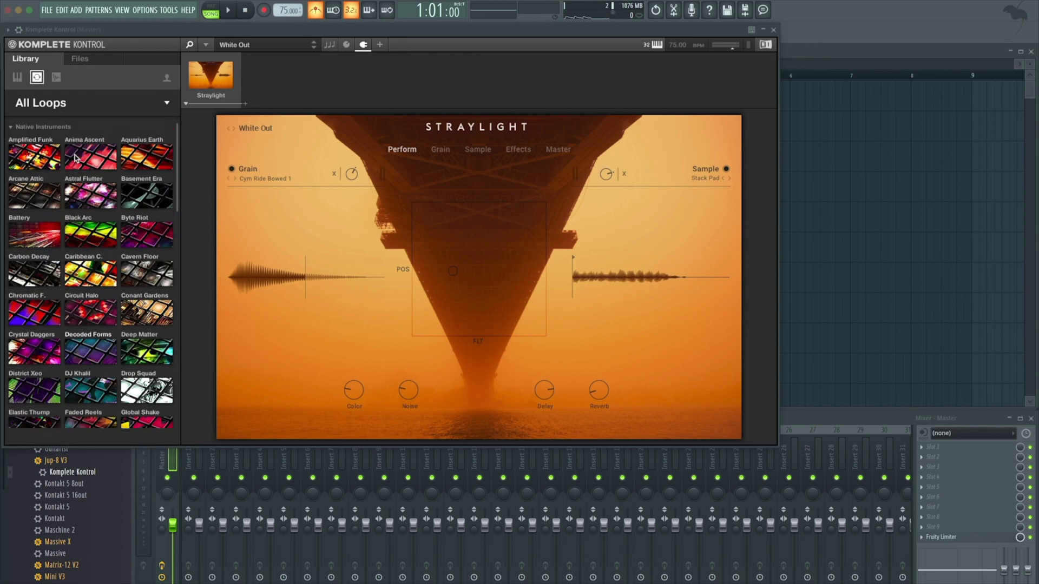
click(75, 158)
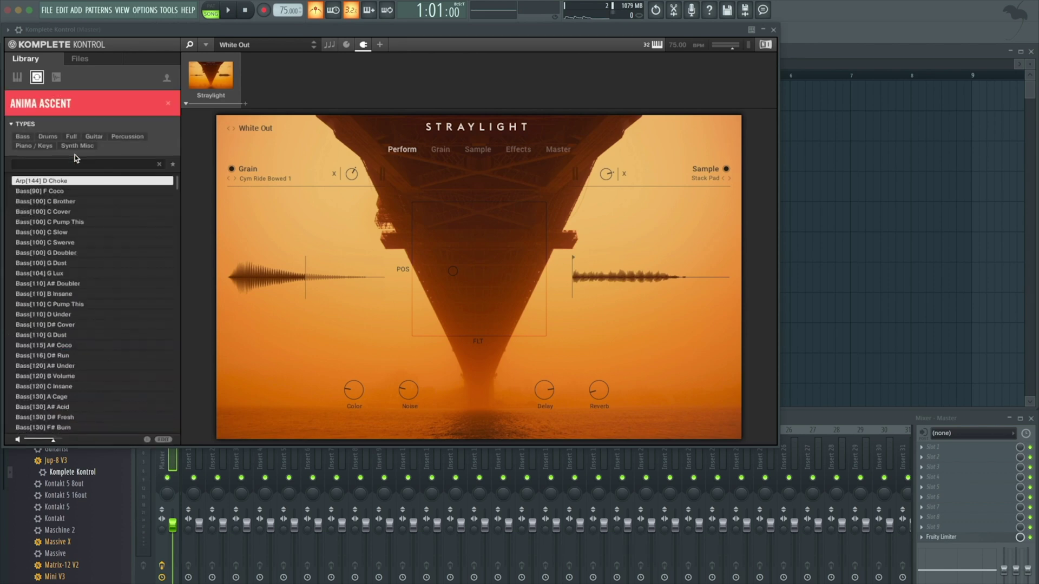
click(38, 146)
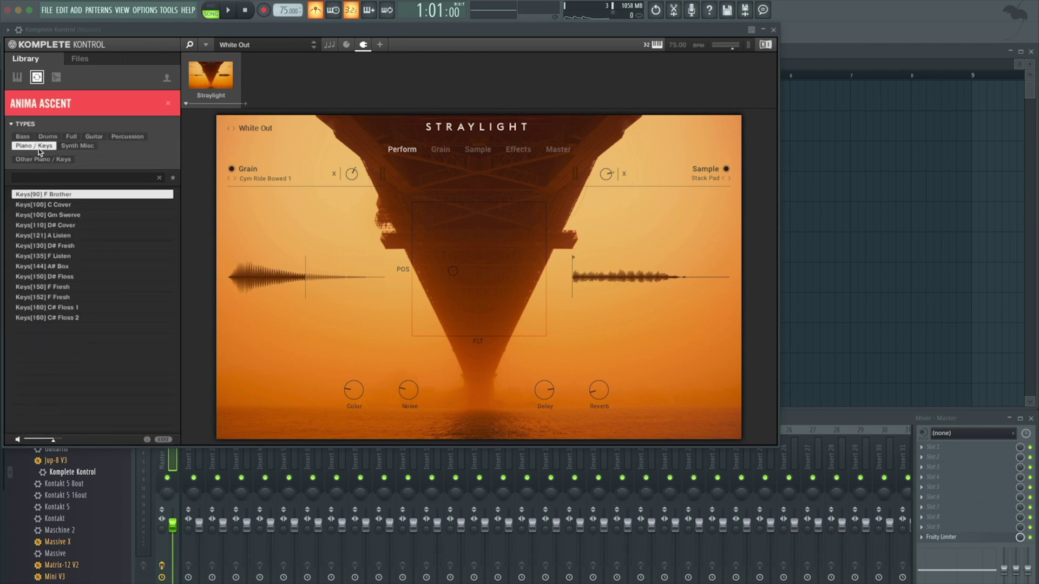
click(79, 236)
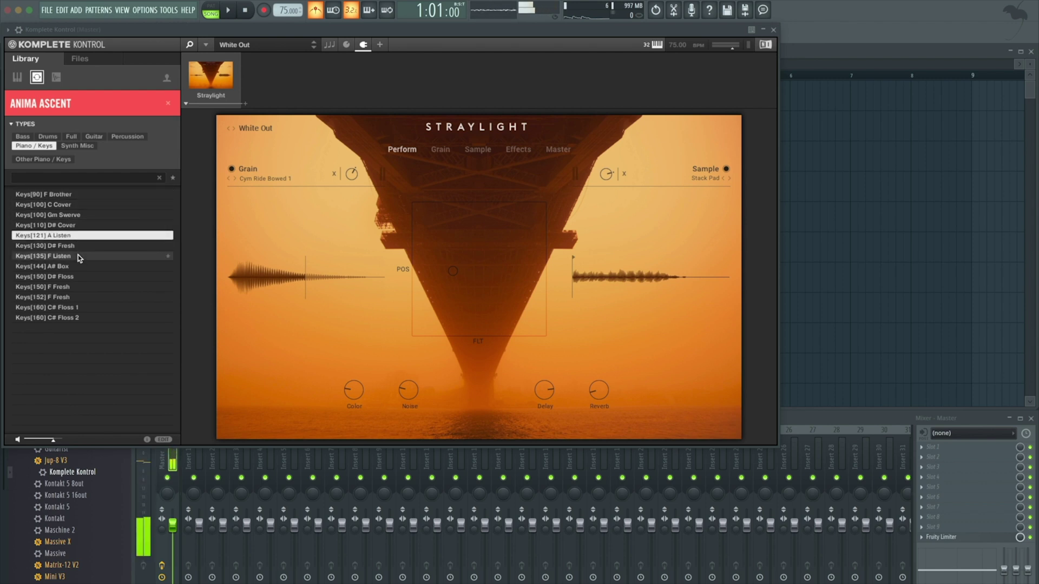
click(78, 255)
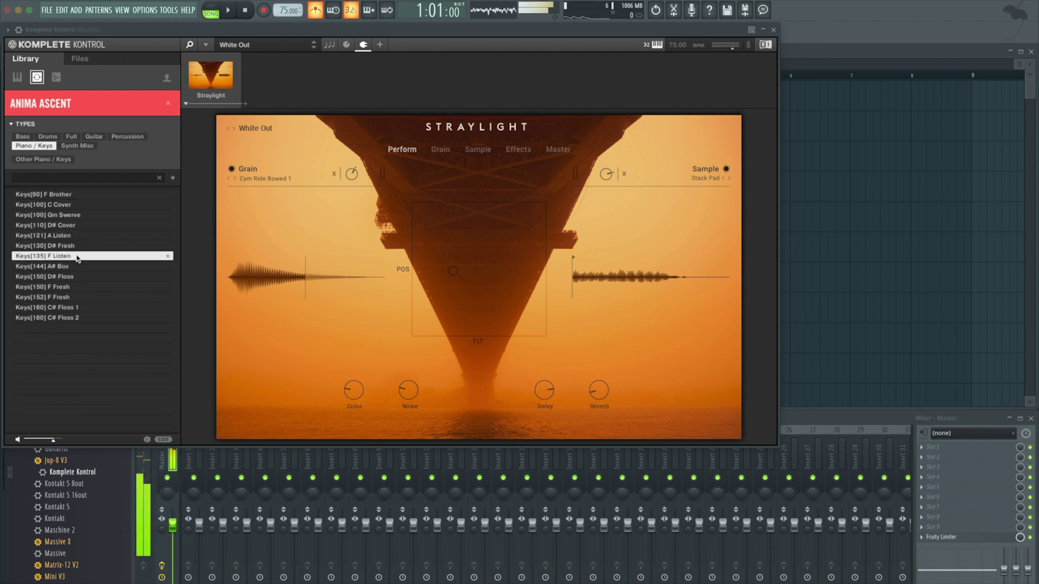
click(107, 288)
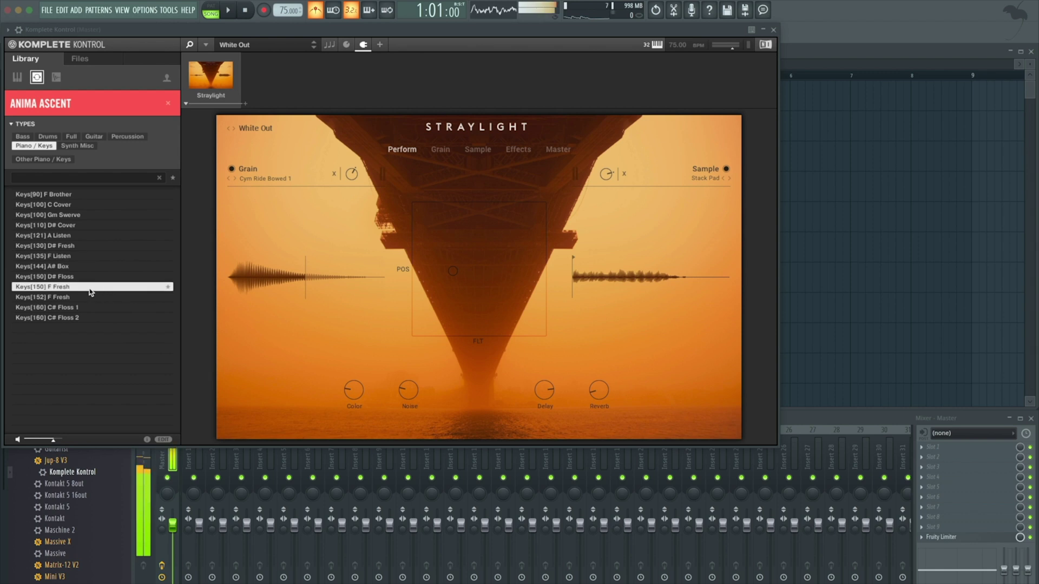
- Load Keys[150] F Fresh into Straylight's Sample slot, view its Sample controls, and close Komplete Kontrol
drag(92, 291, 607, 279)
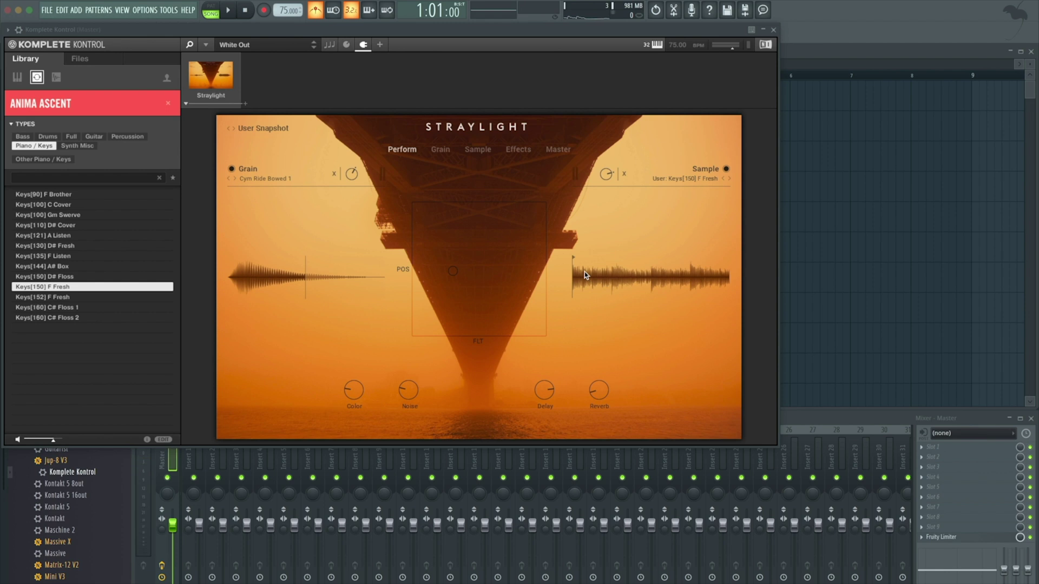
click(485, 153)
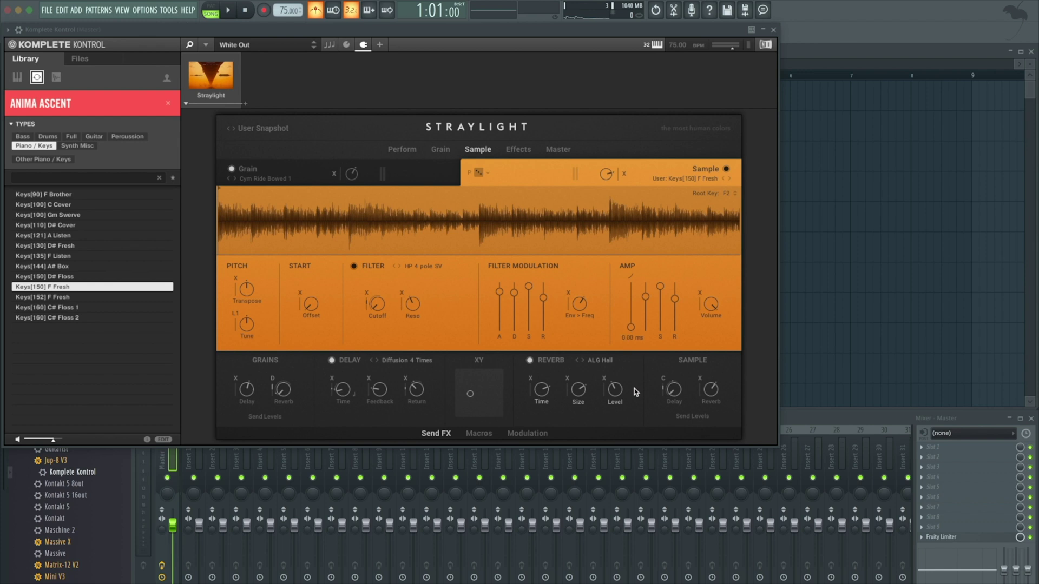
click(772, 31)
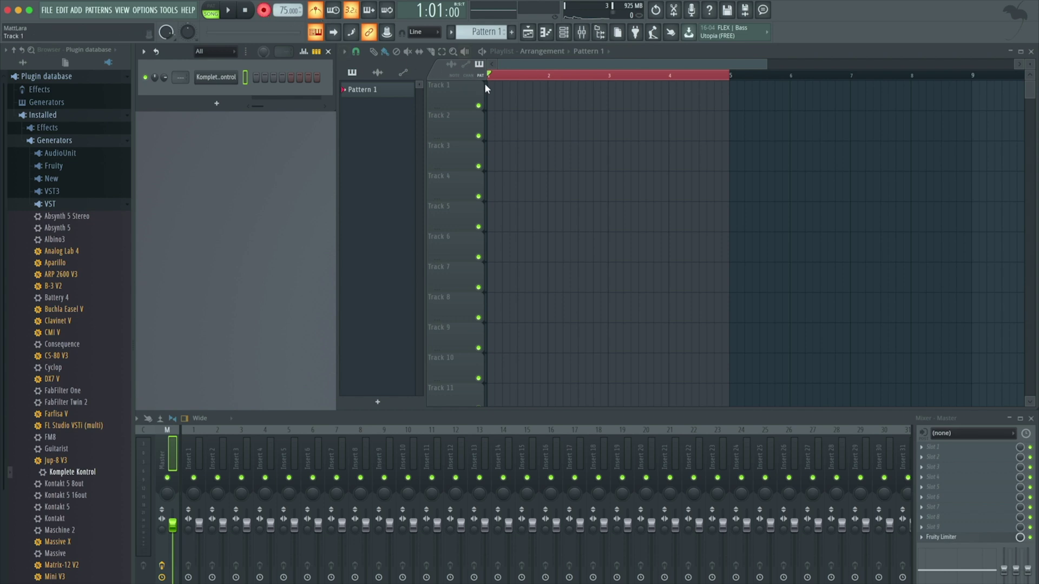
- Record the pad performance with a count-in into Pattern 1, then stop recording
key(space)
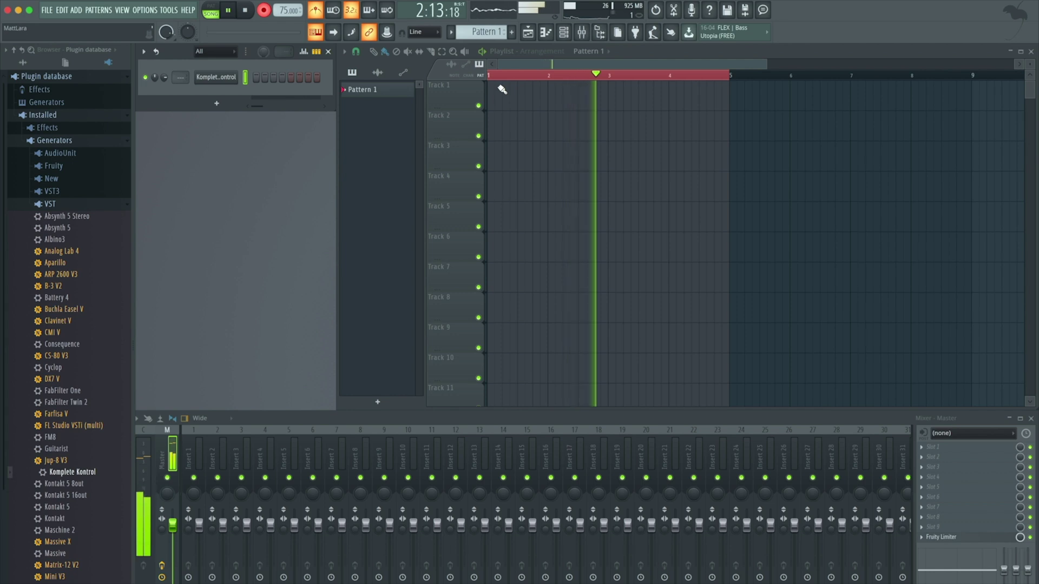
key(space)
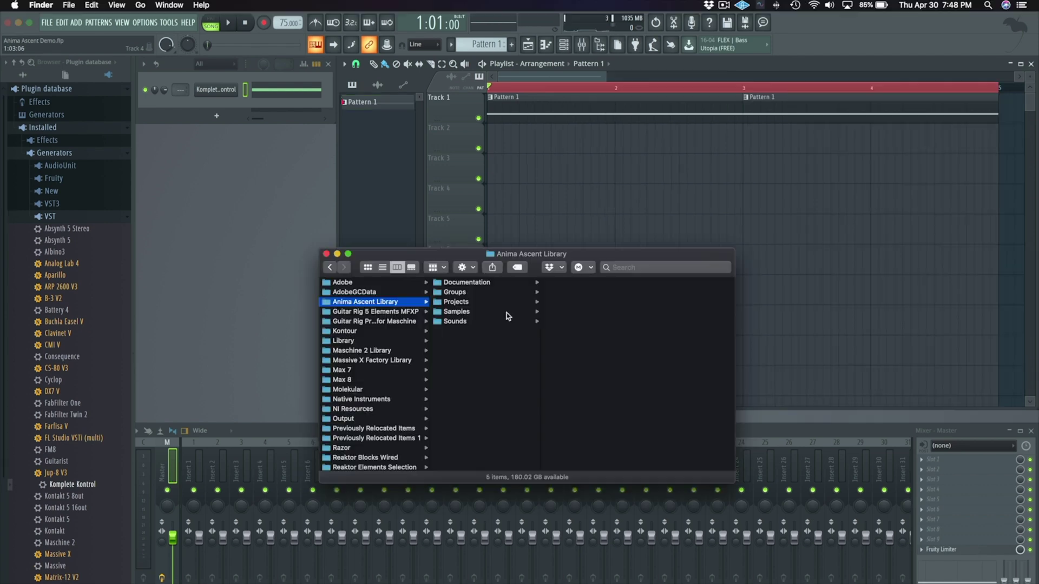
- Preview kick samples in the Anima Ascent Drums folder and place Kick Doubler 1.wav on Track 2
click(506, 313)
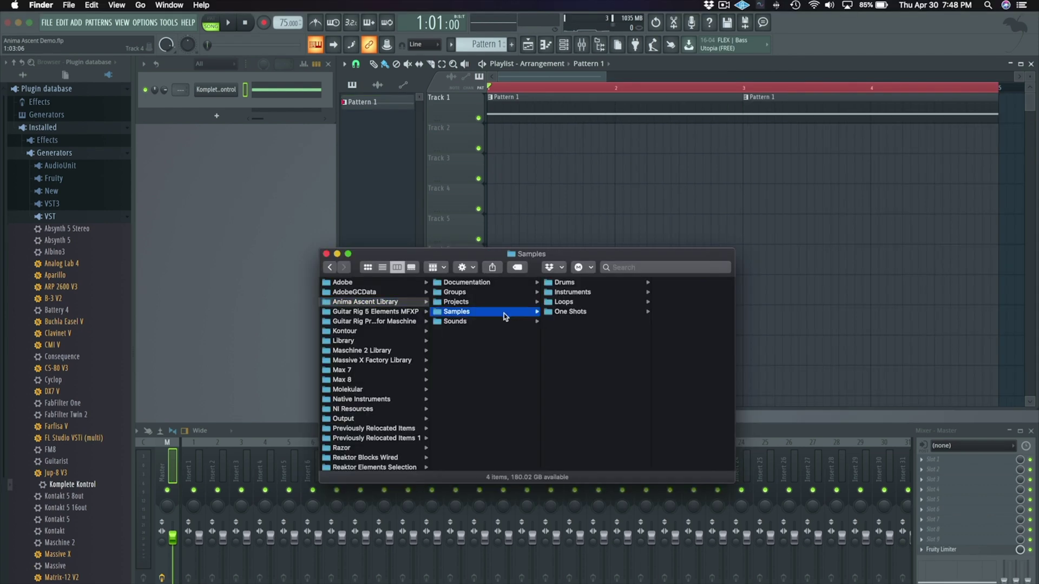
click(591, 283)
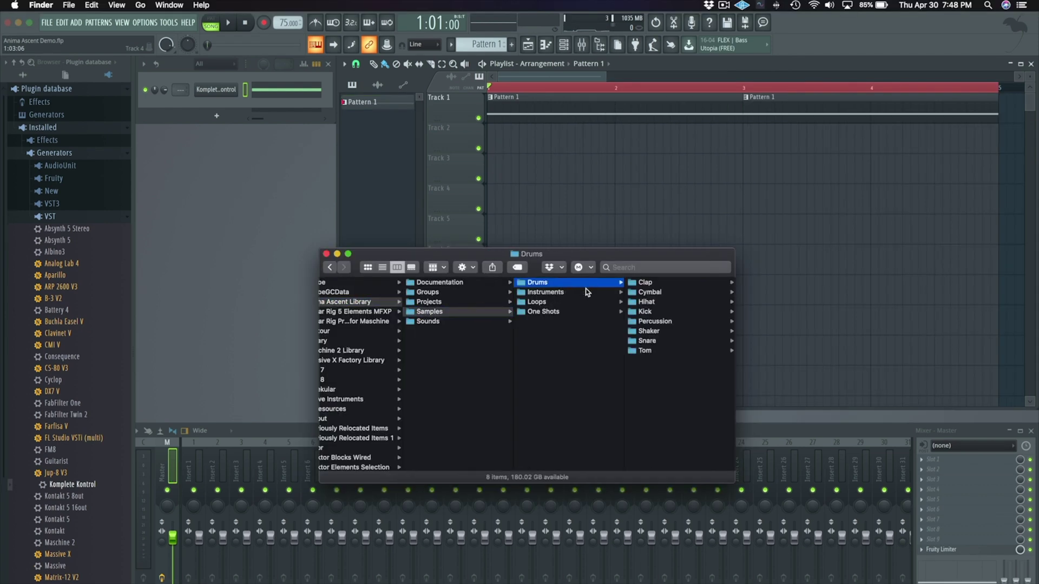
click(673, 314)
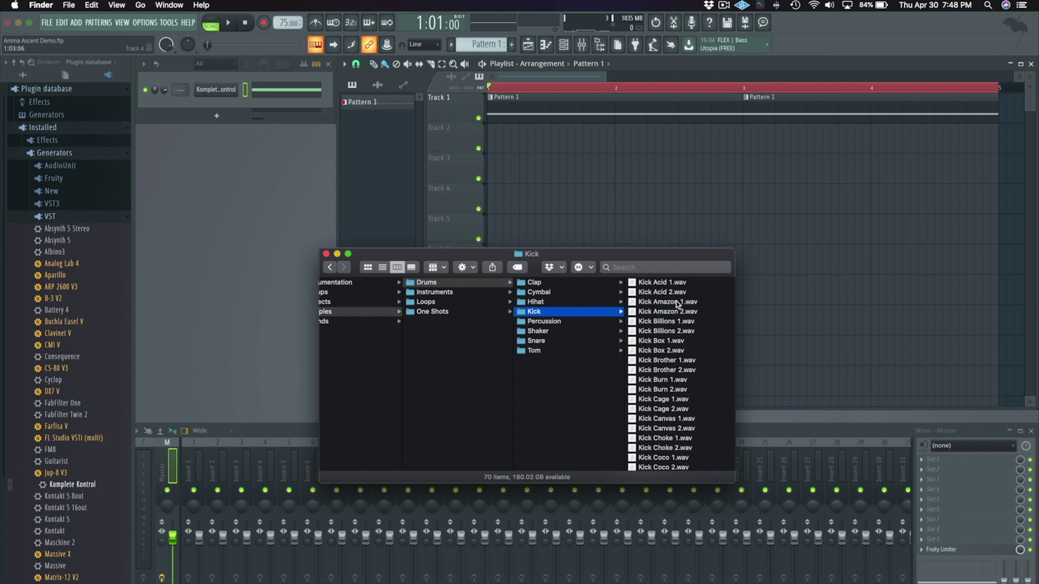
click(681, 293)
key(space)
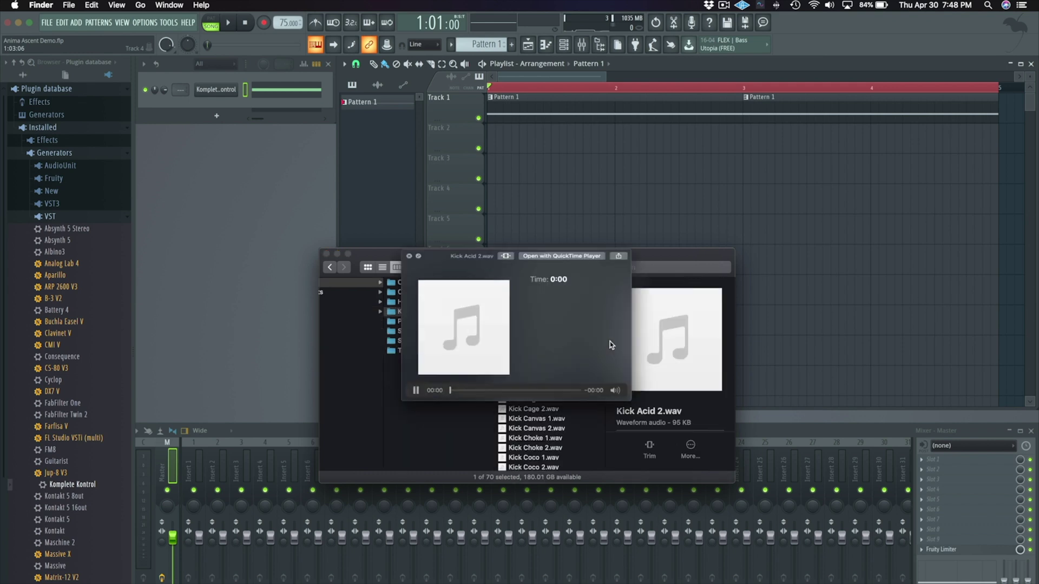
key(Down)
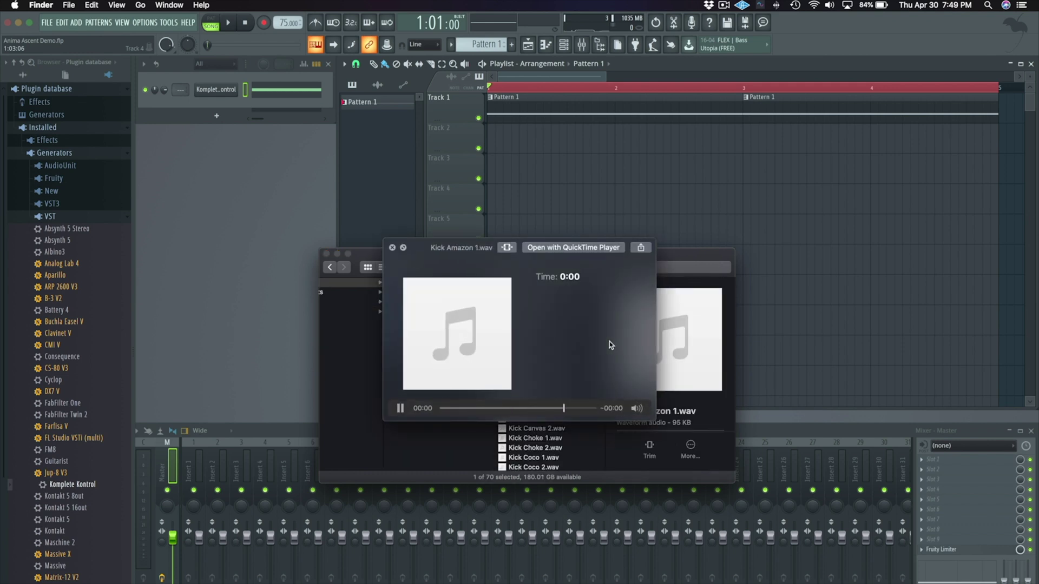
key(space)
scroll(563, 440, down, 5)
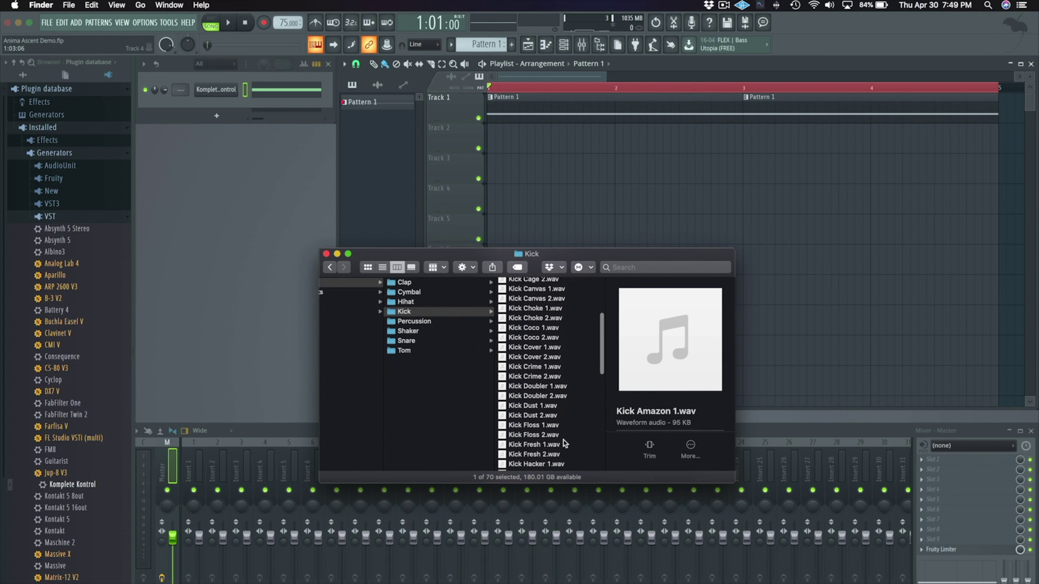
click(559, 386)
key(space)
key(space)
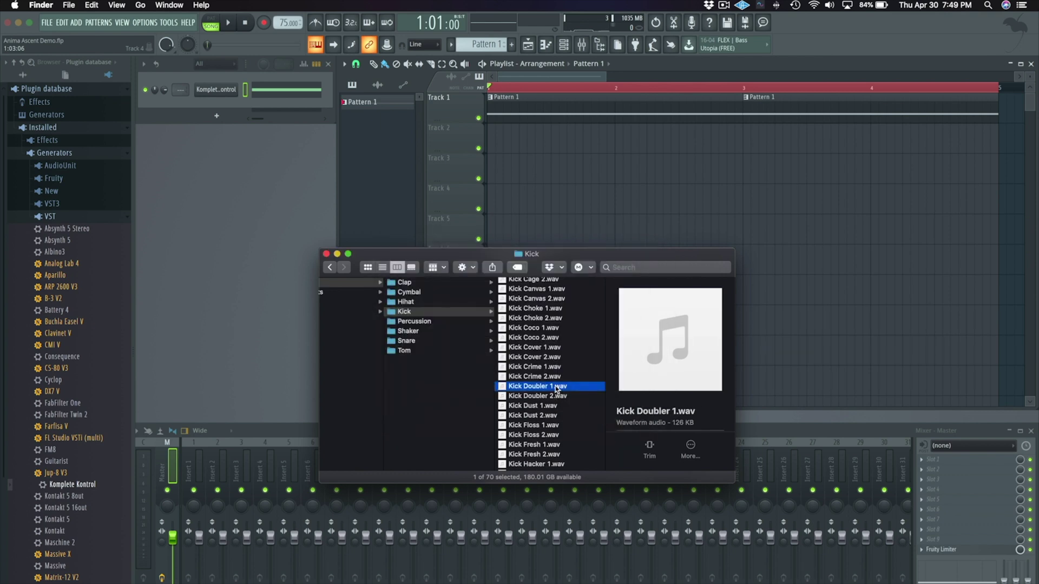
drag(555, 389, 491, 146)
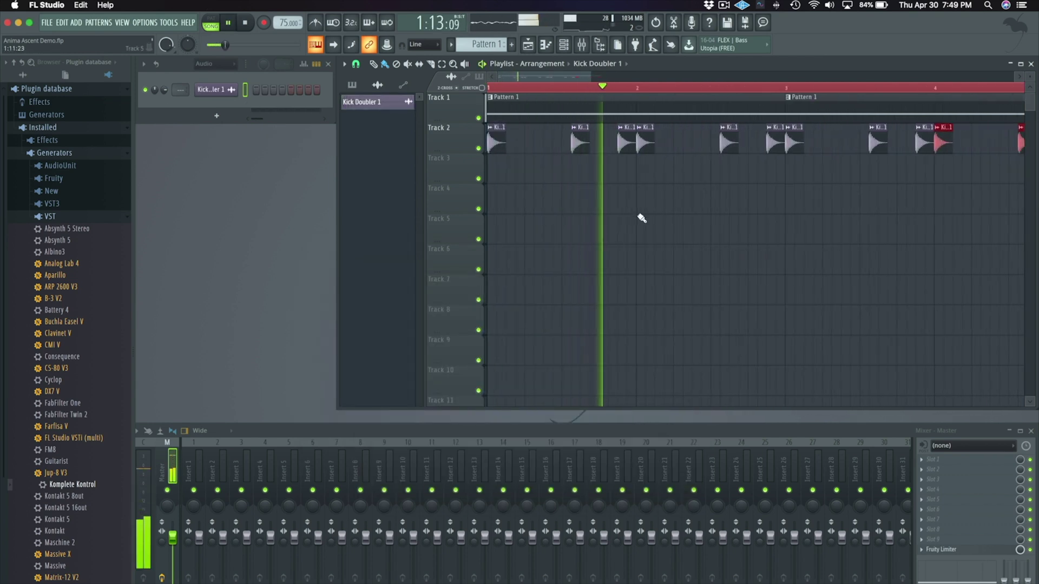
- Preview Clap Trophies and Clap Under in the Snare folder, then drop Clap Under.wav onto Track 4
scroll(642, 218, down, 2)
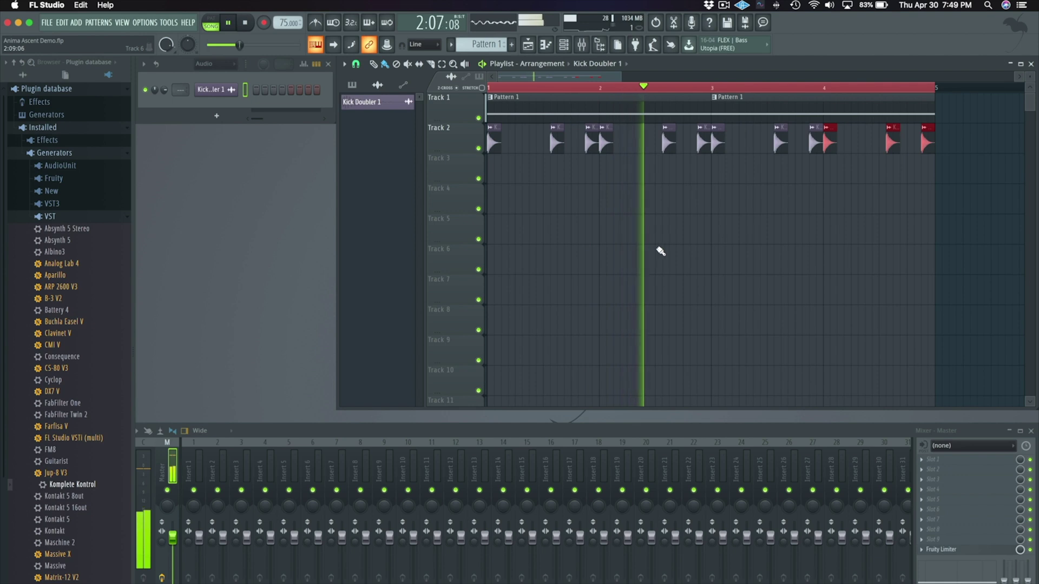
key(space)
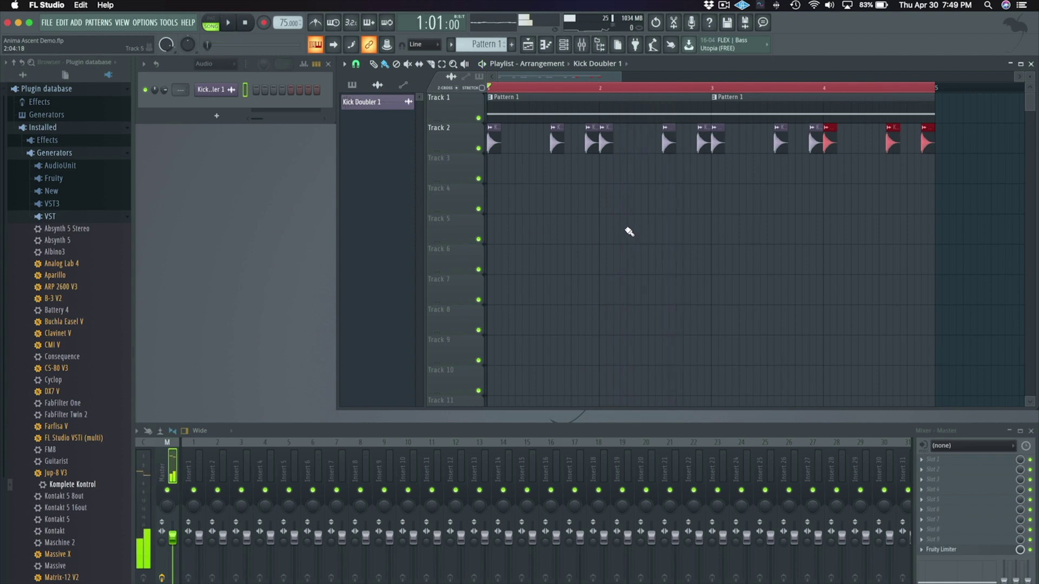
key(super+Tab)
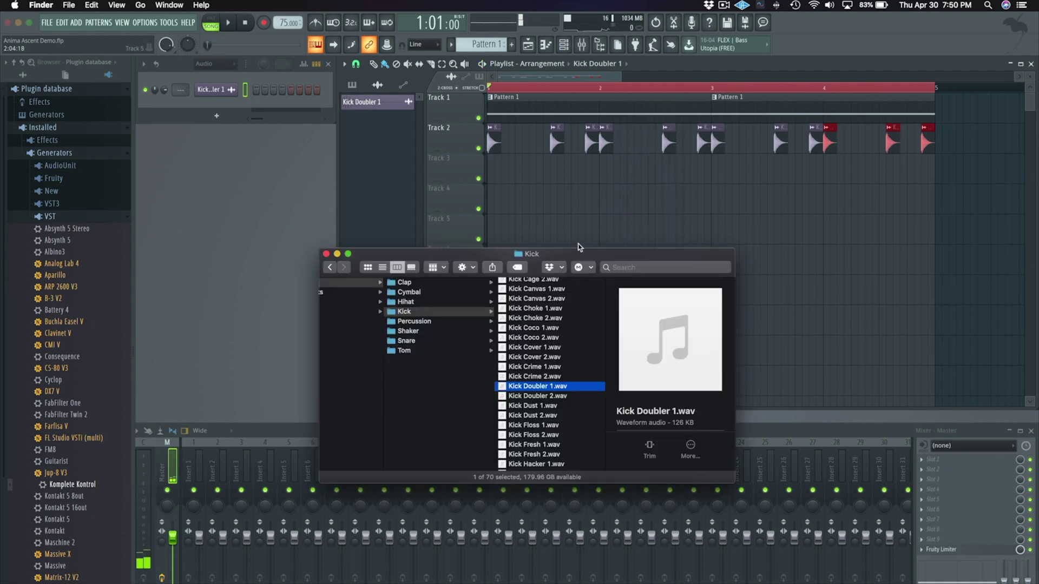
click(452, 342)
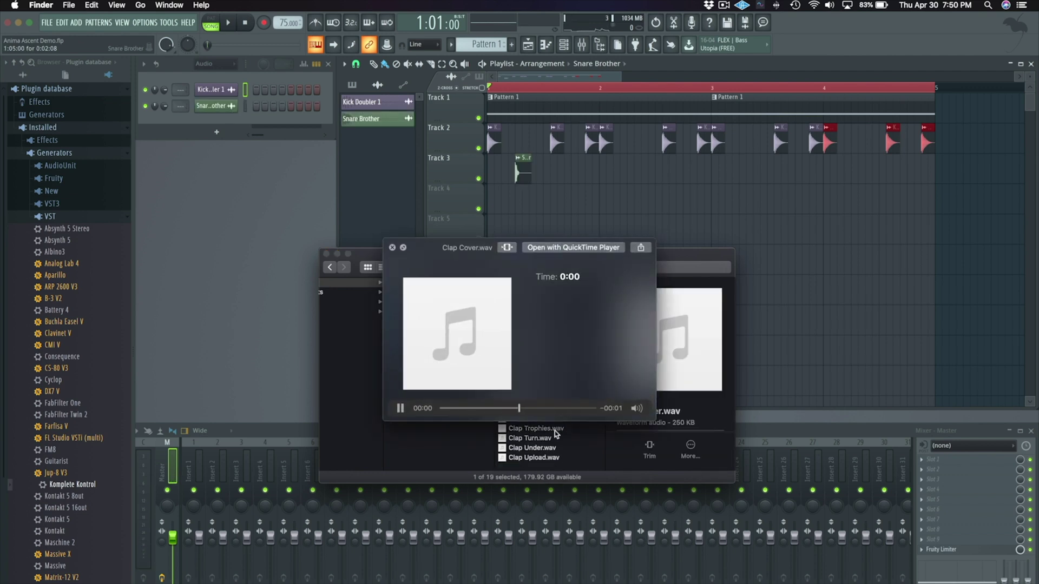
click(571, 430)
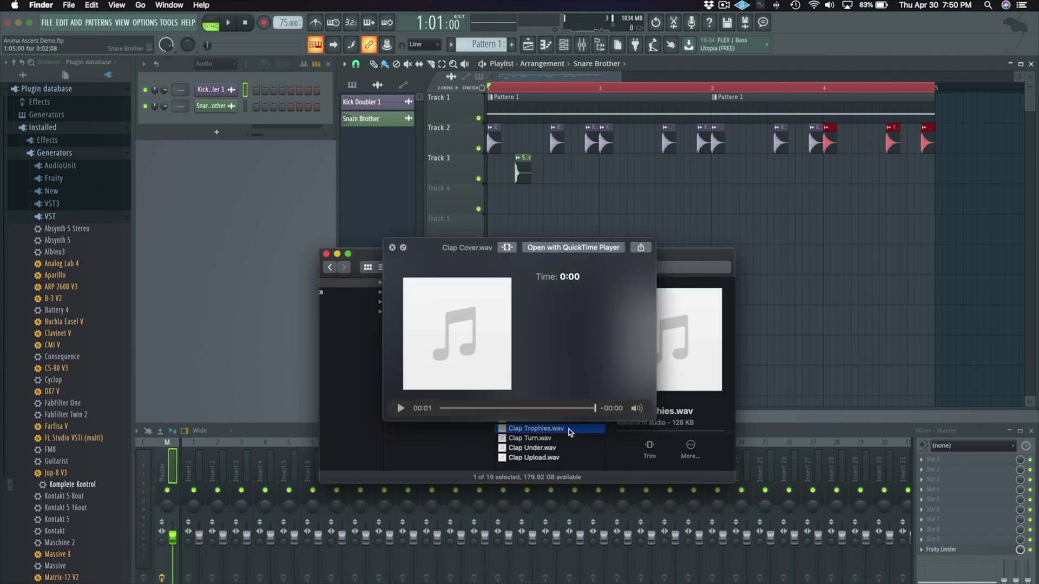
click(547, 448)
key(space)
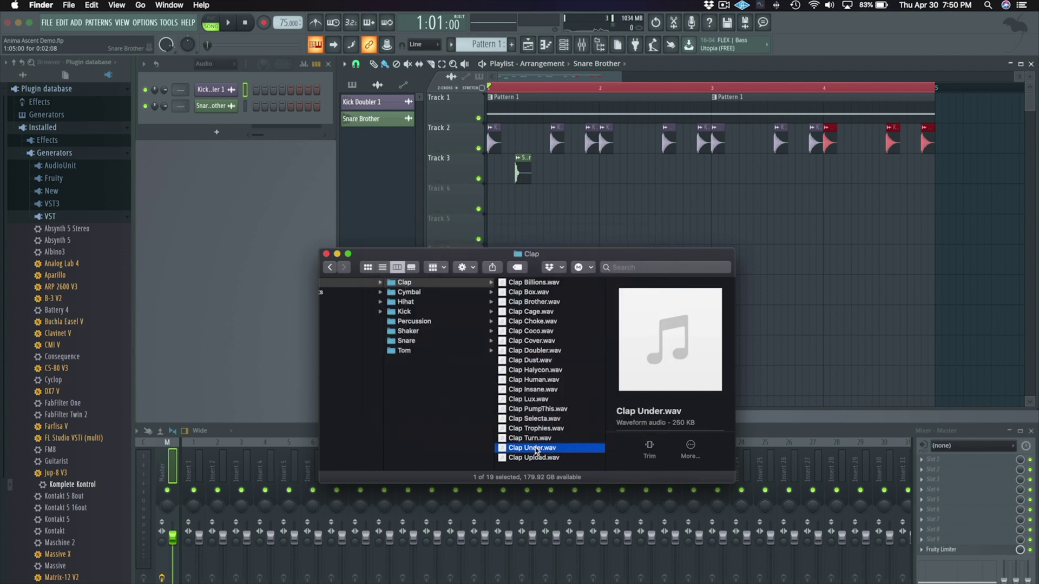
drag(541, 448, 574, 200)
scroll(565, 178, up, 2)
- Copy the snare and clap hits further along Tracks 3 and 4
click(565, 178)
click(658, 173)
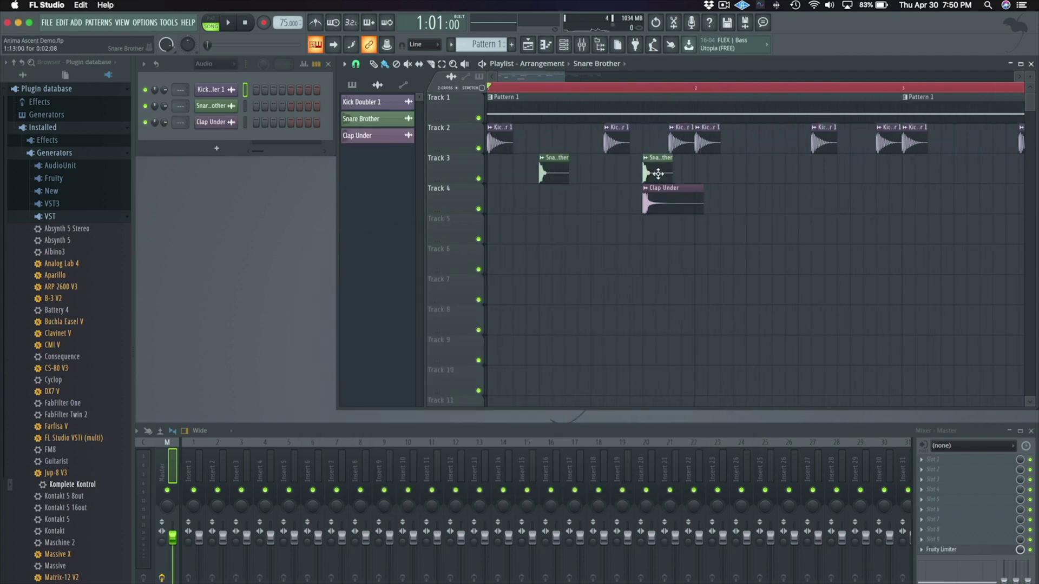
drag(658, 174, 756, 173)
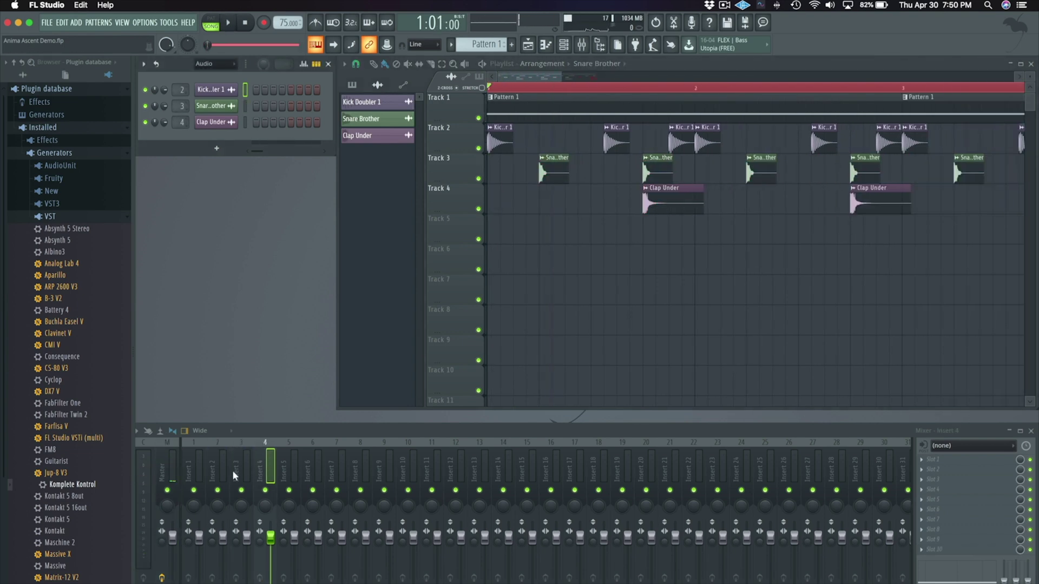
- Lower the snare, clap and kick mixer levels while playing back to check the drum balance
drag(246, 536, 246, 551)
drag(271, 535, 271, 560)
key(space)
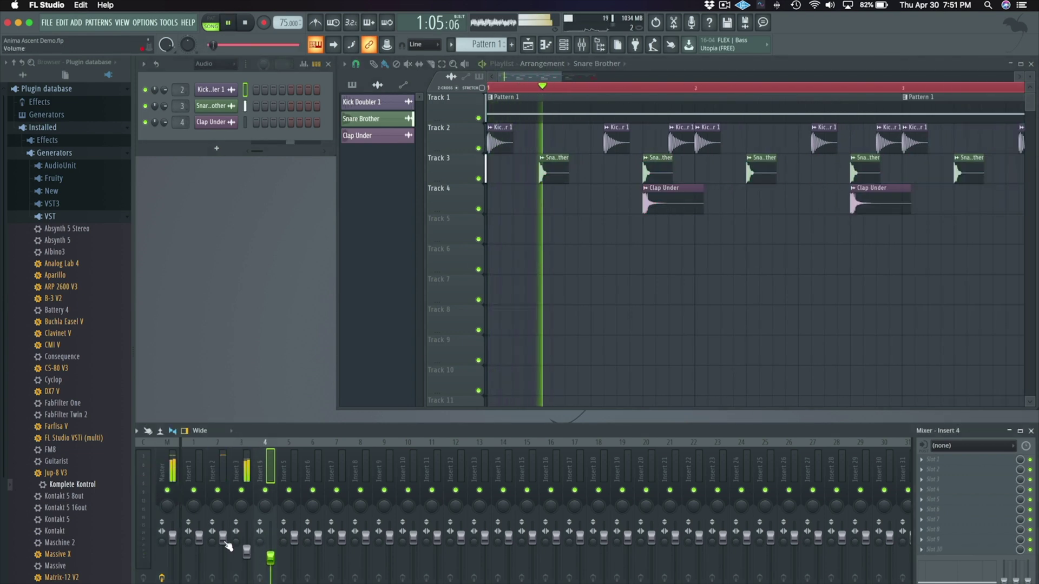
drag(223, 536, 223, 543)
click(246, 552)
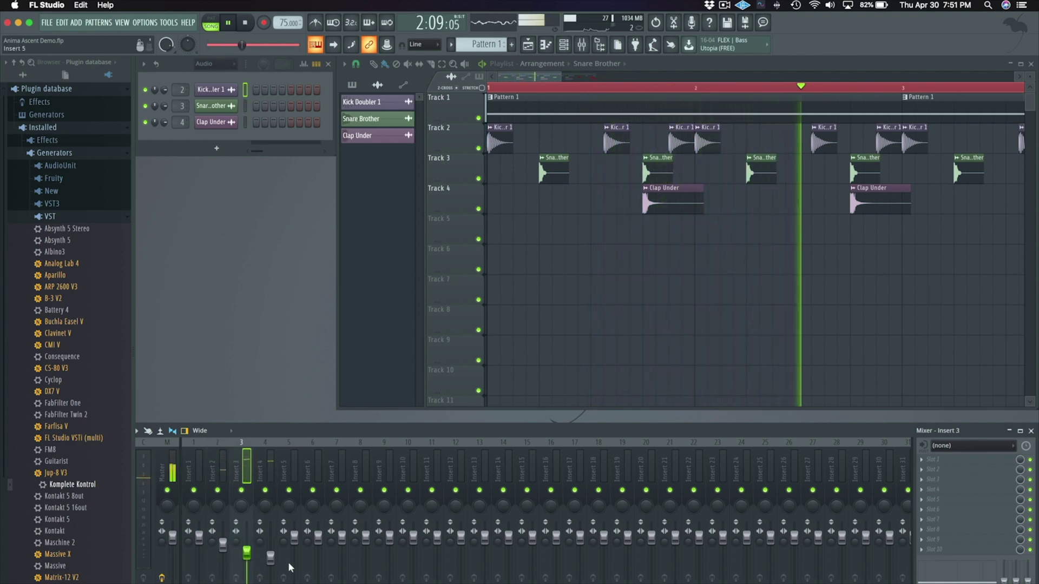
key(space)
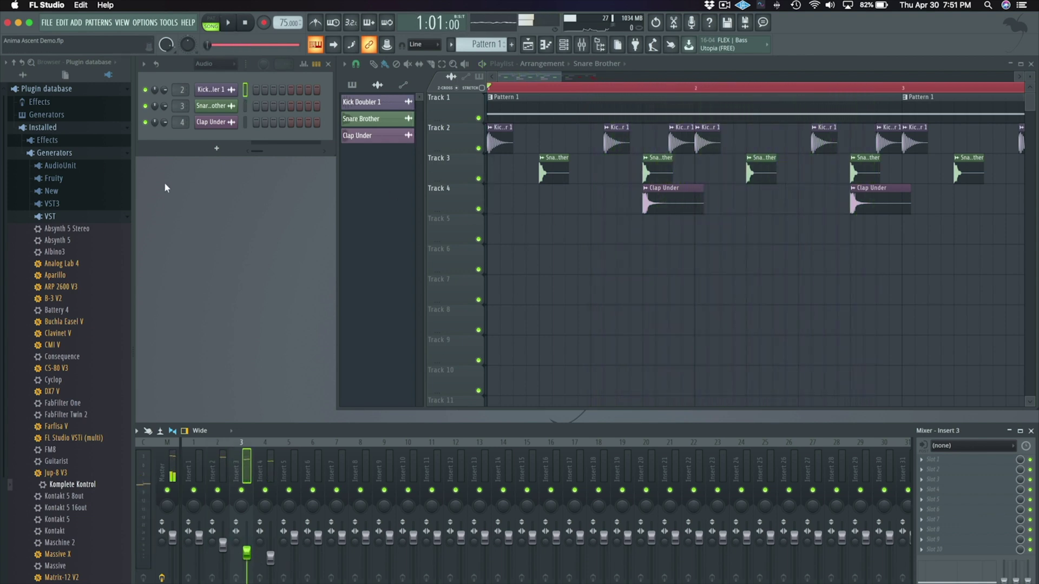
click(45, 142)
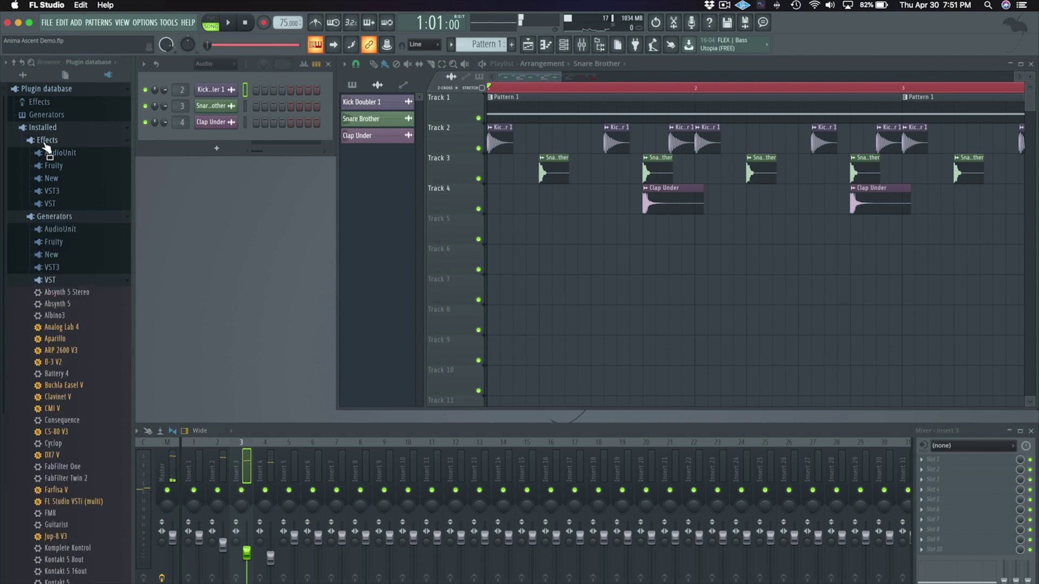
- Add Raum reverb to the Clap Under channel and raise its Mix to 55%
scroll(46, 146, down, 10)
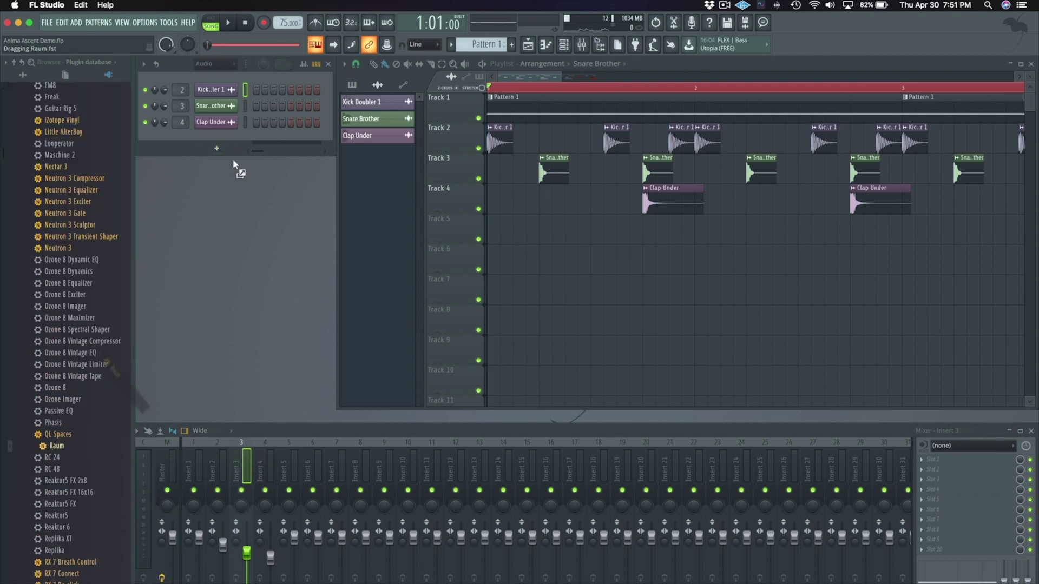
drag(233, 162, 222, 125)
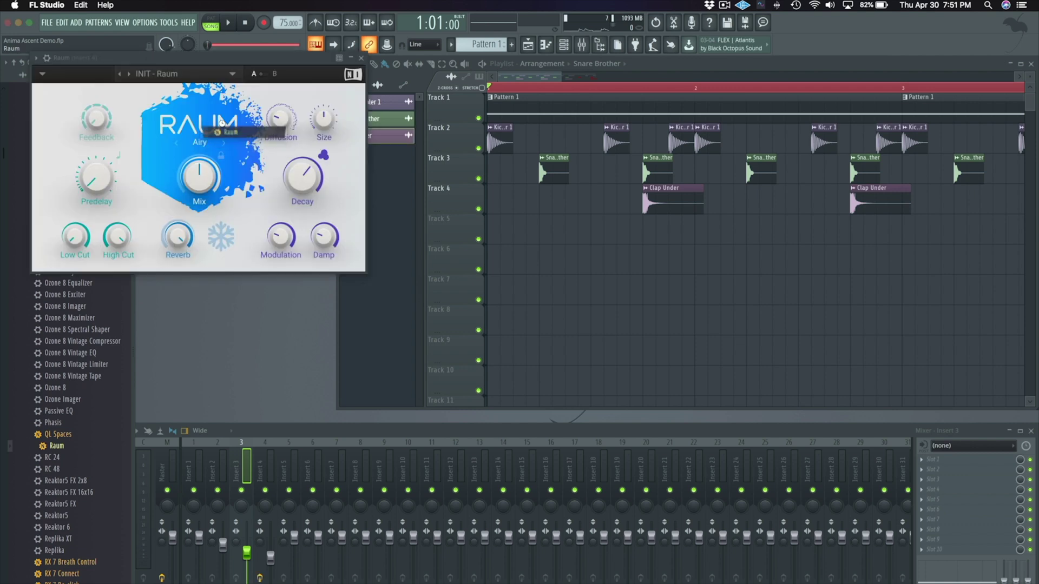
key(space)
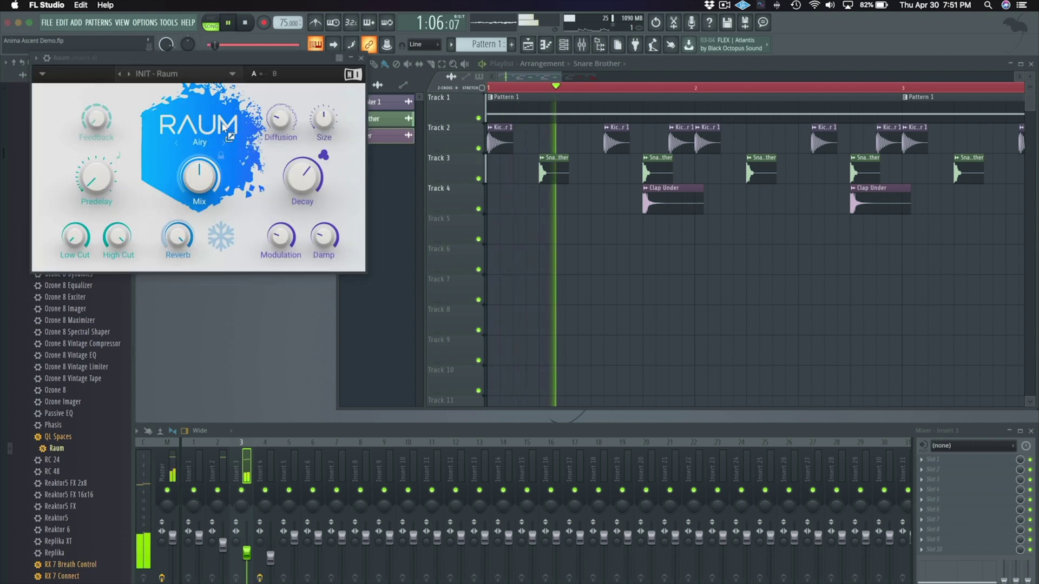
drag(192, 183, 192, 179)
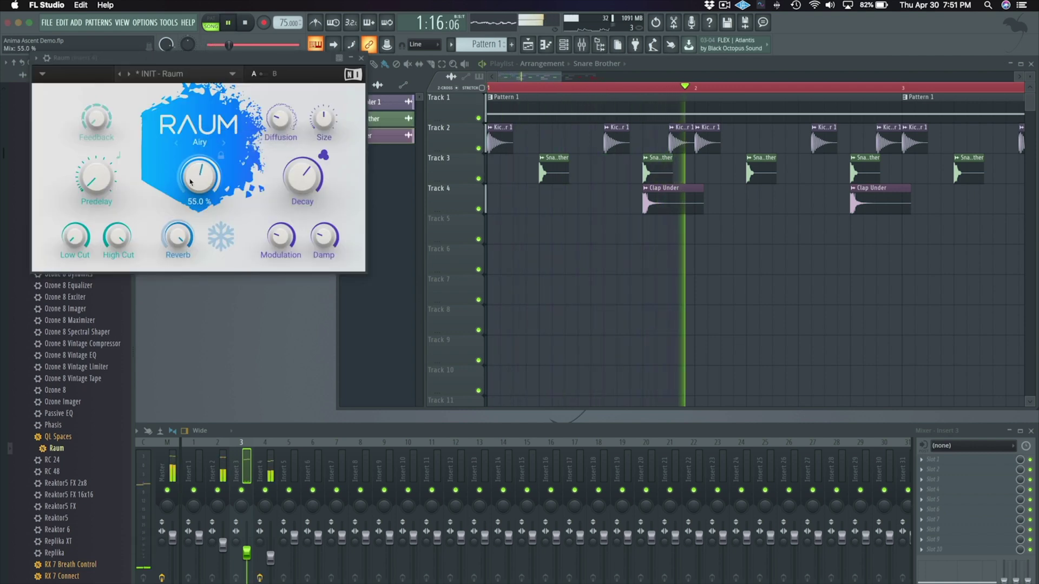
click(361, 58)
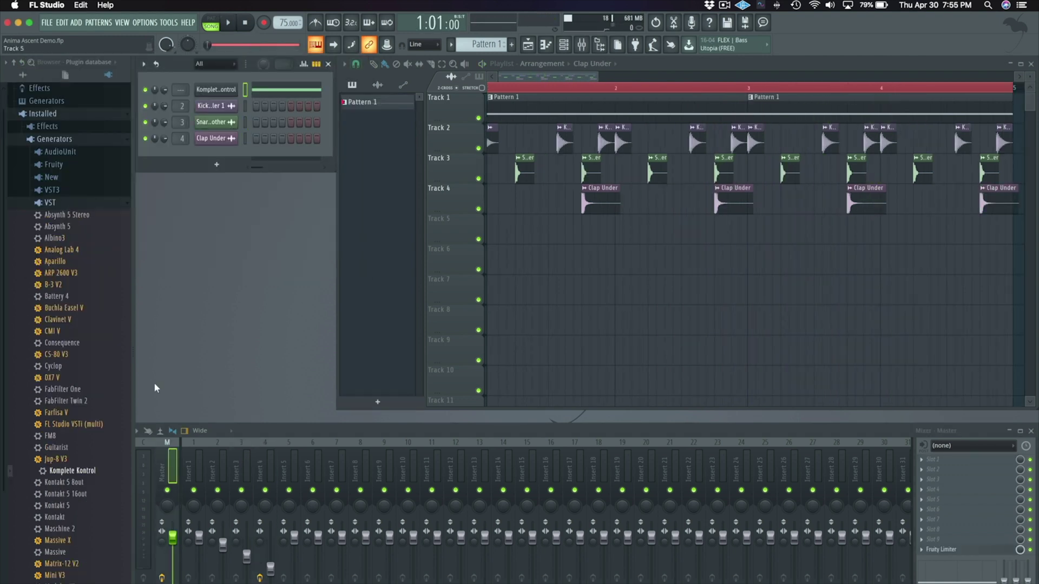
- Add a Komplete Kontrol channel and audition Anima Ascent percussion loops, settling on Perc[140] Billions
drag(100, 429, 207, 154)
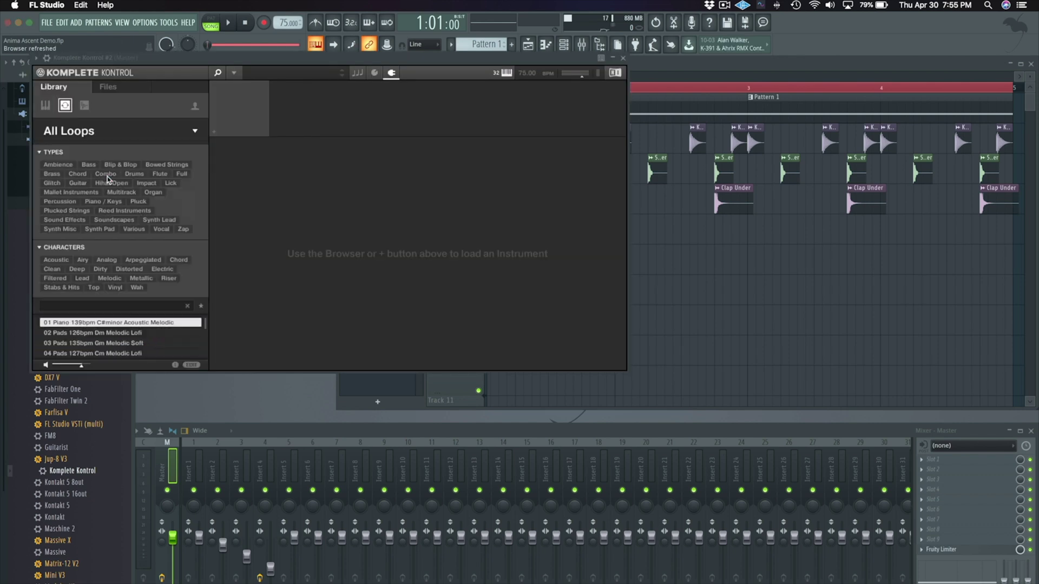
click(145, 165)
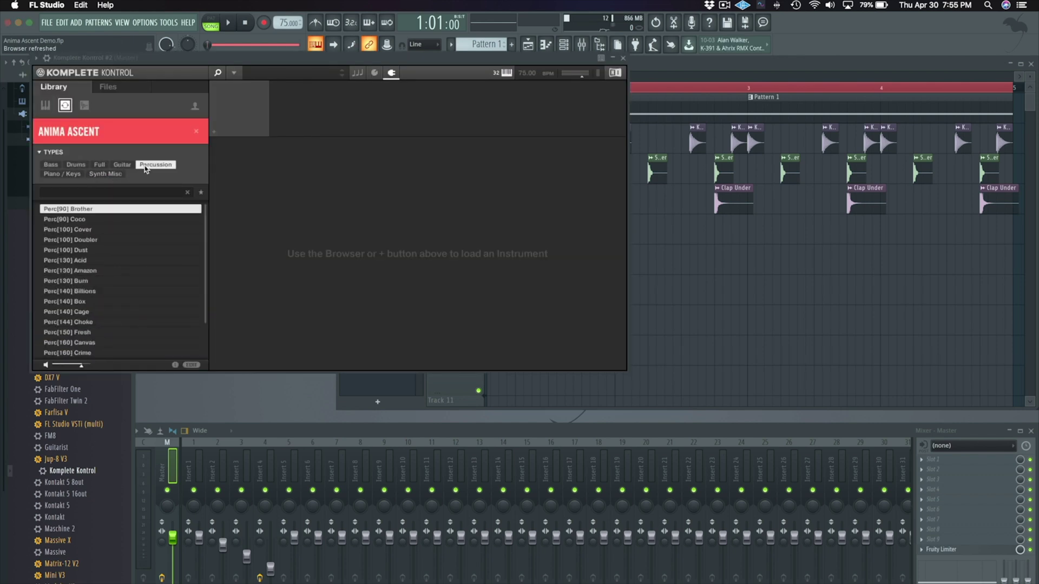
key(space)
click(105, 240)
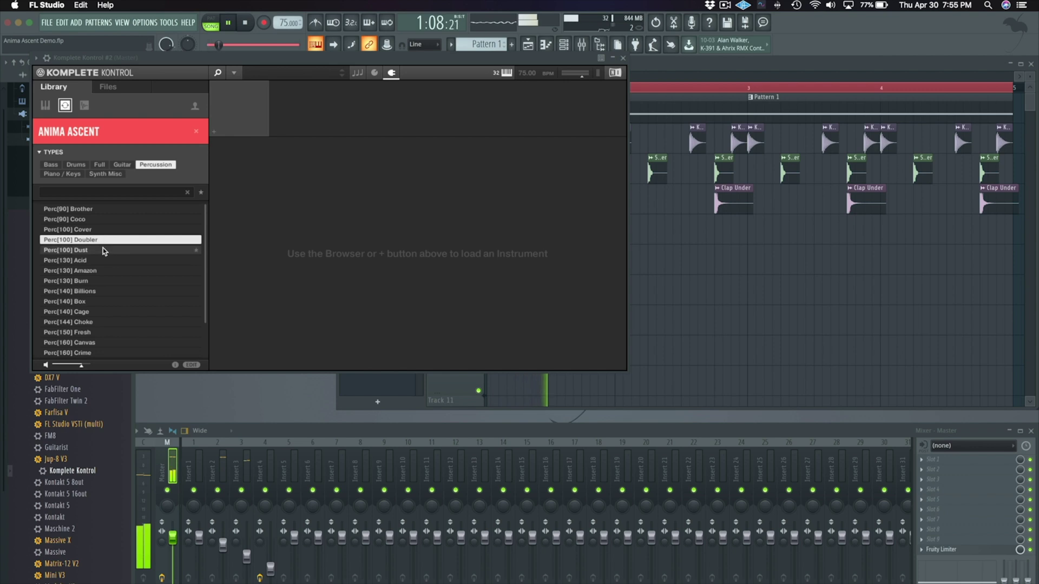
click(106, 251)
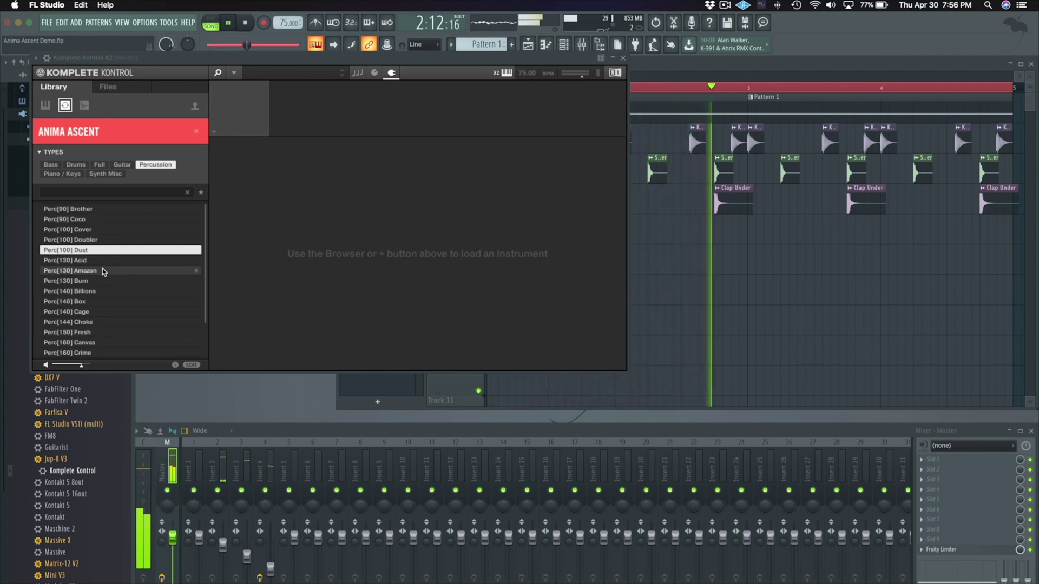
click(104, 271)
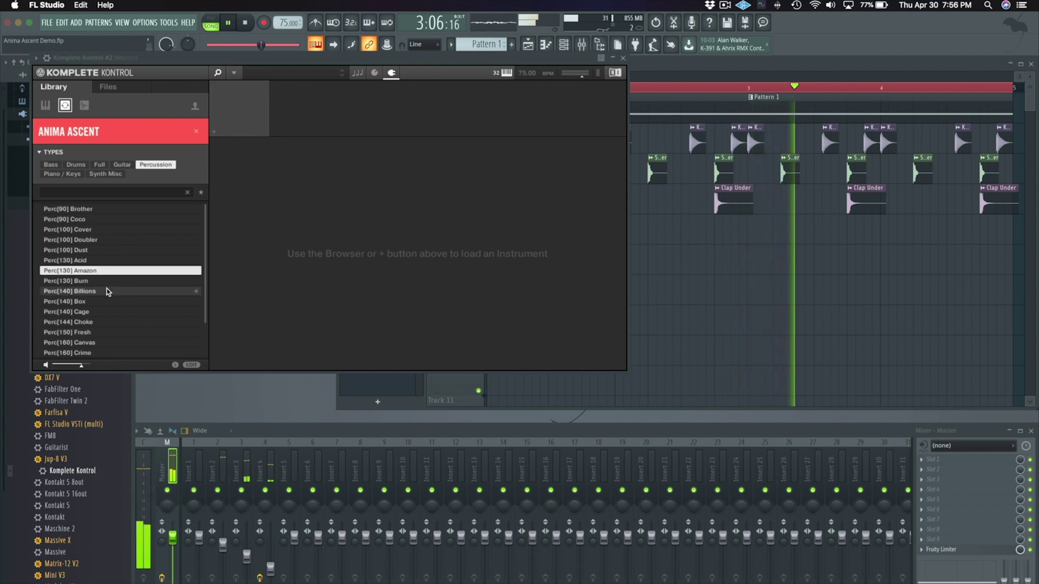
click(107, 290)
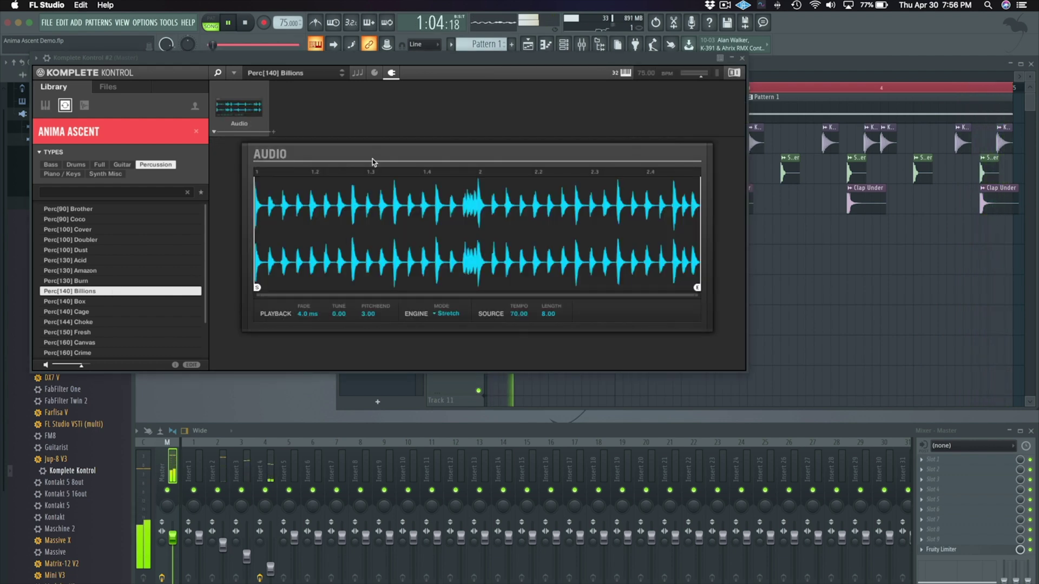
key(space)
- Route the Billions loop to its own lowered mixer insert, then record it into new Pattern 2
drag(443, 63, 657, 128)
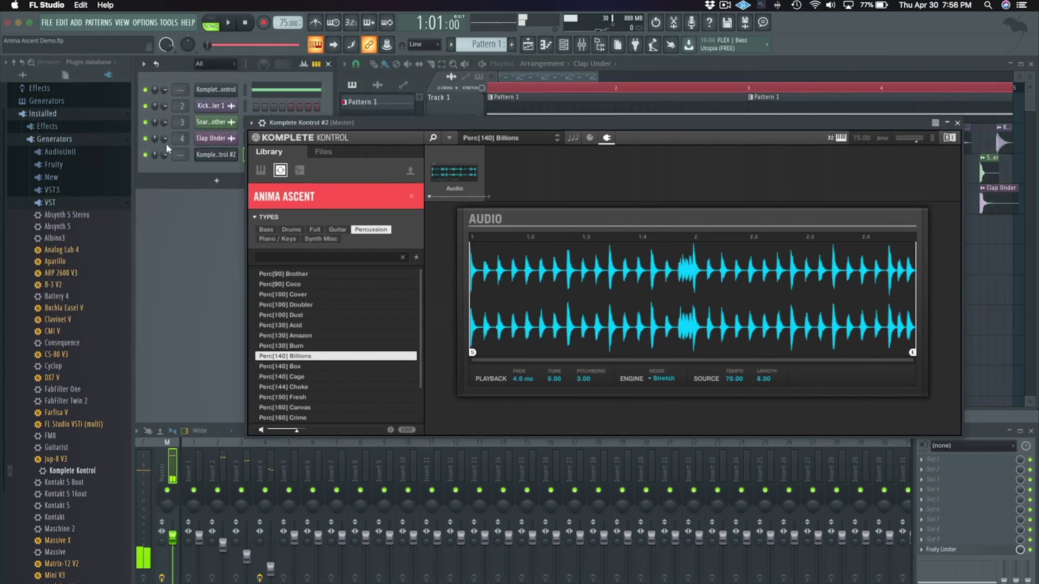
mouse_move(174, 154)
mouse_down()
mouse_move(174, 138)
mouse_move(182, 160)
mouse_up()
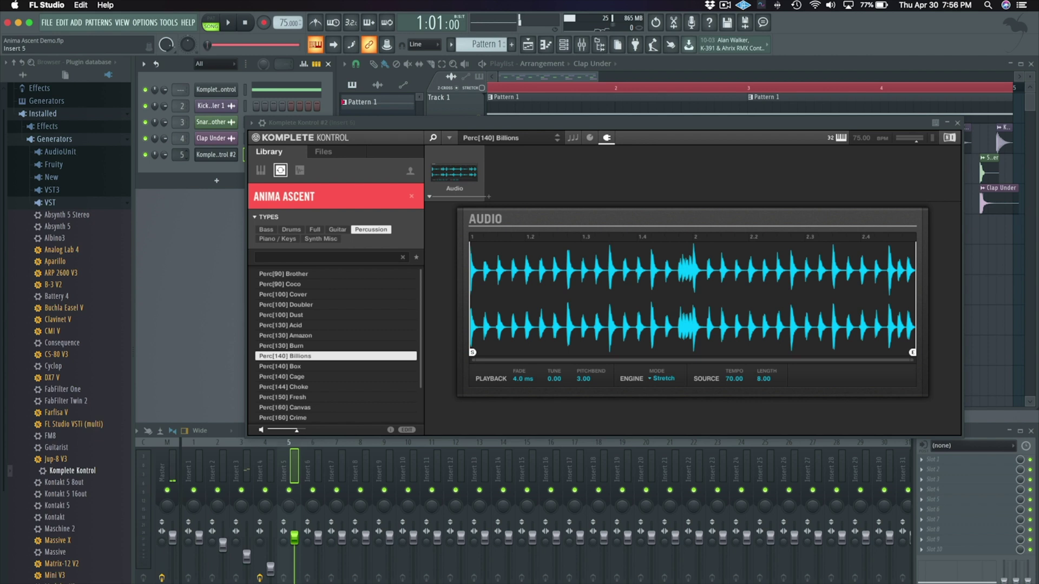
drag(296, 542, 295, 555)
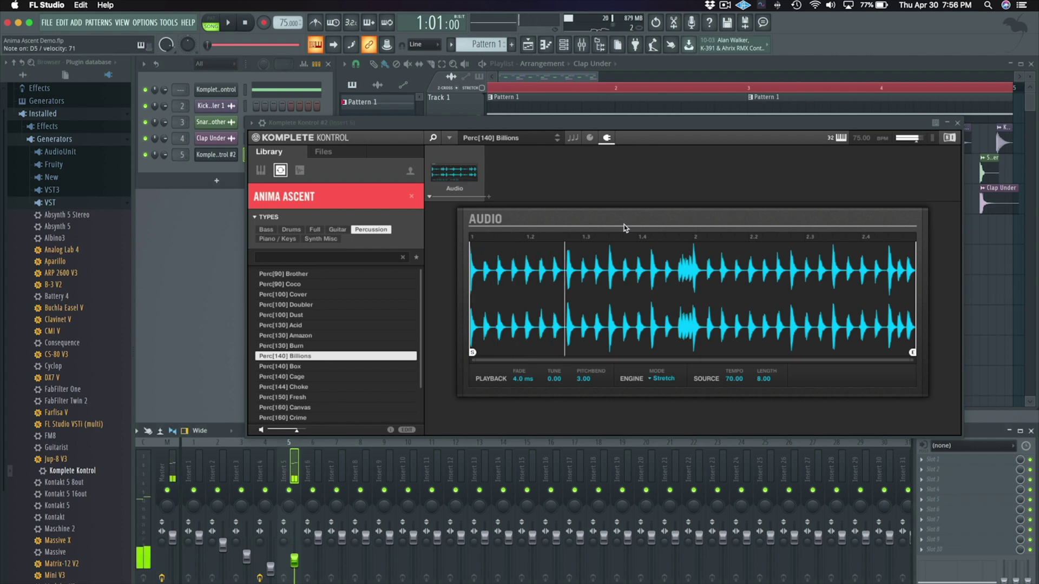
click(956, 123)
key(F4)
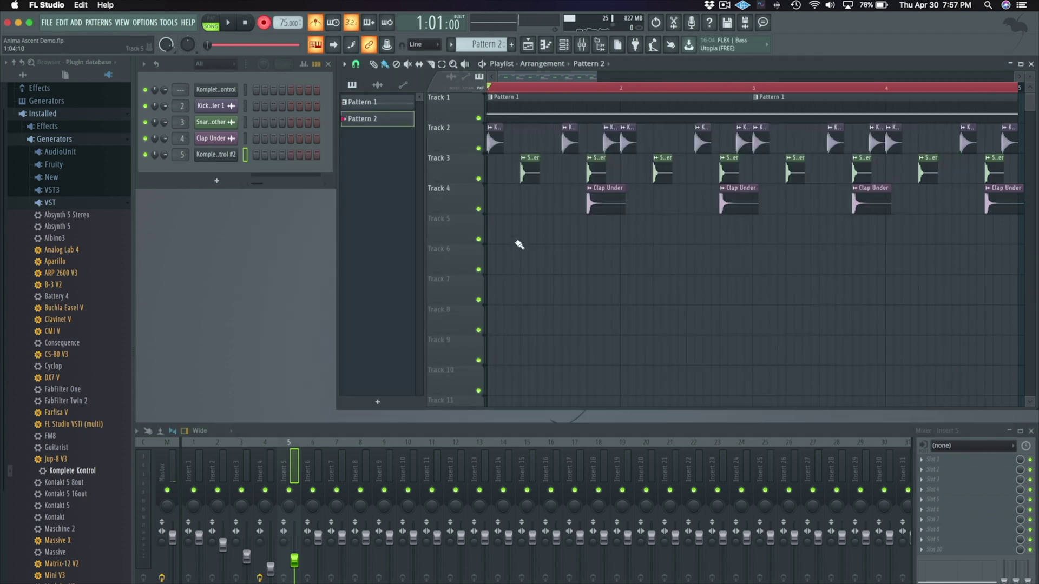
key(space)
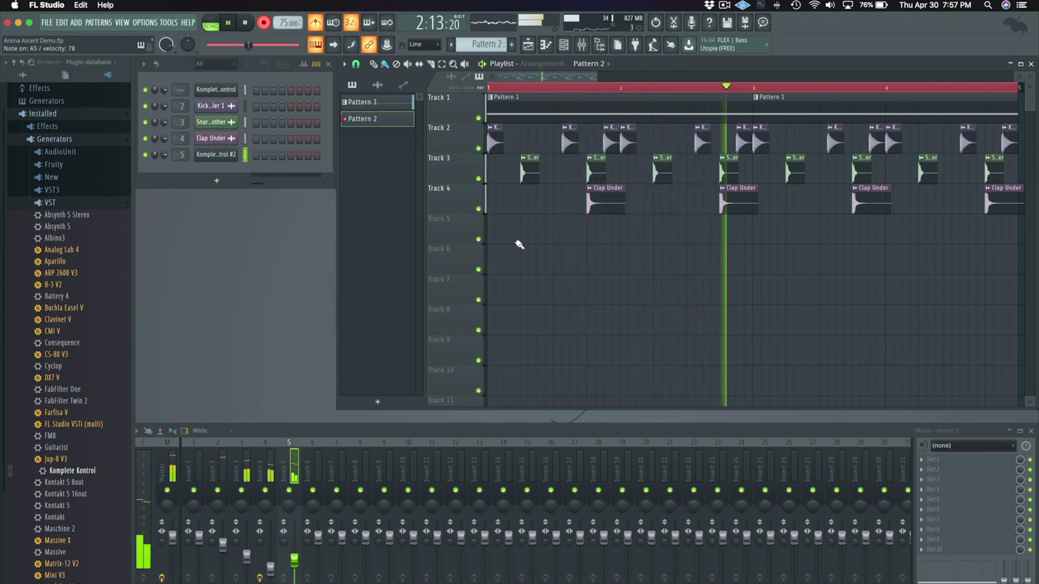
- Place Pattern 2 clips on Track 5 at bars 1 and 3
click(516, 241)
key(space)
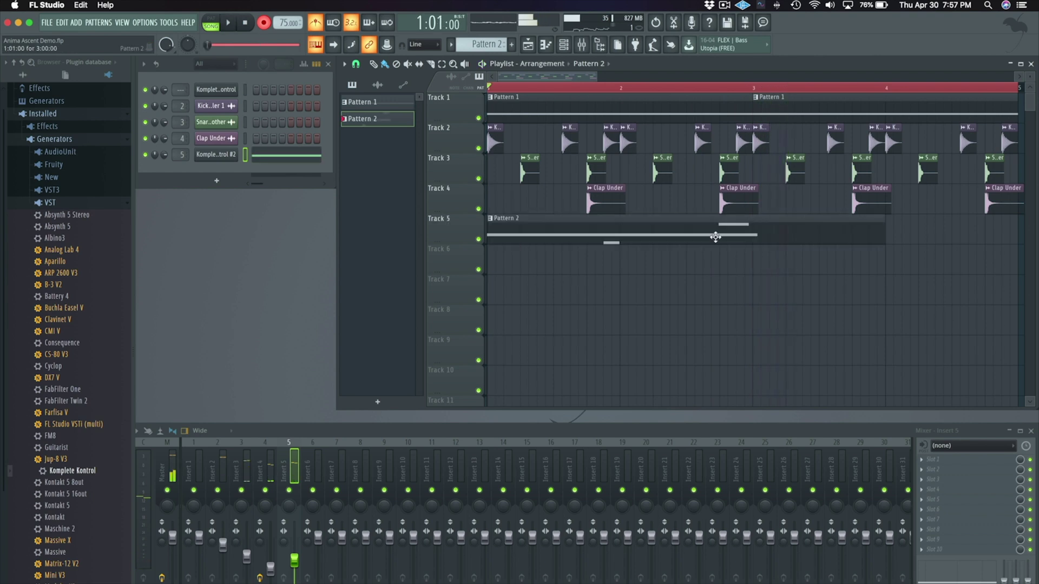
click(768, 238)
scroll(608, 343, up, 2)
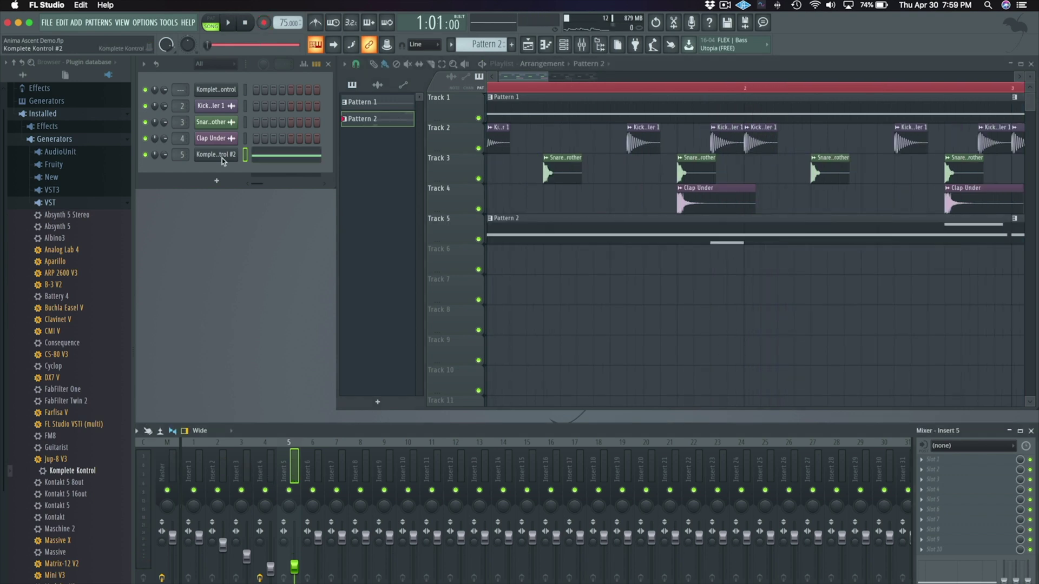
- Audition Anima Ascent Guitar loops Guitar[110] B Insane, Guitar[116] B# Run and Guitar[135] F Listen
click(221, 157)
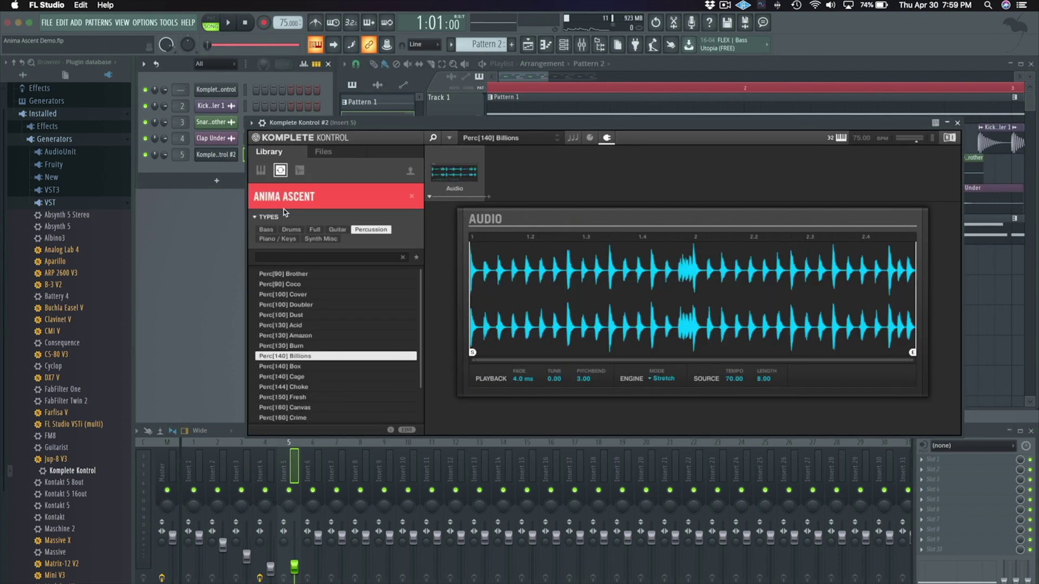
click(334, 230)
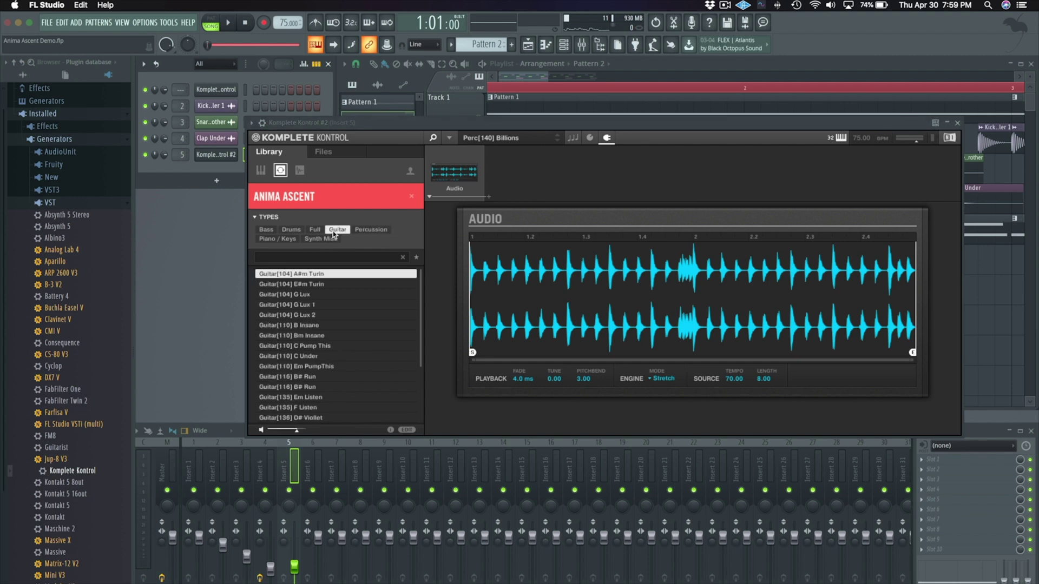
click(320, 324)
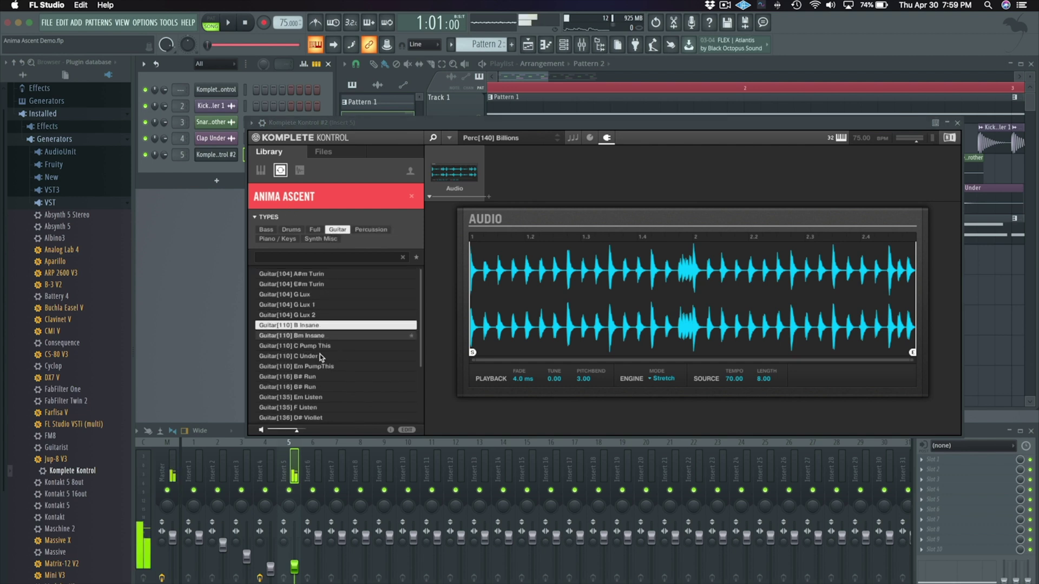
click(320, 385)
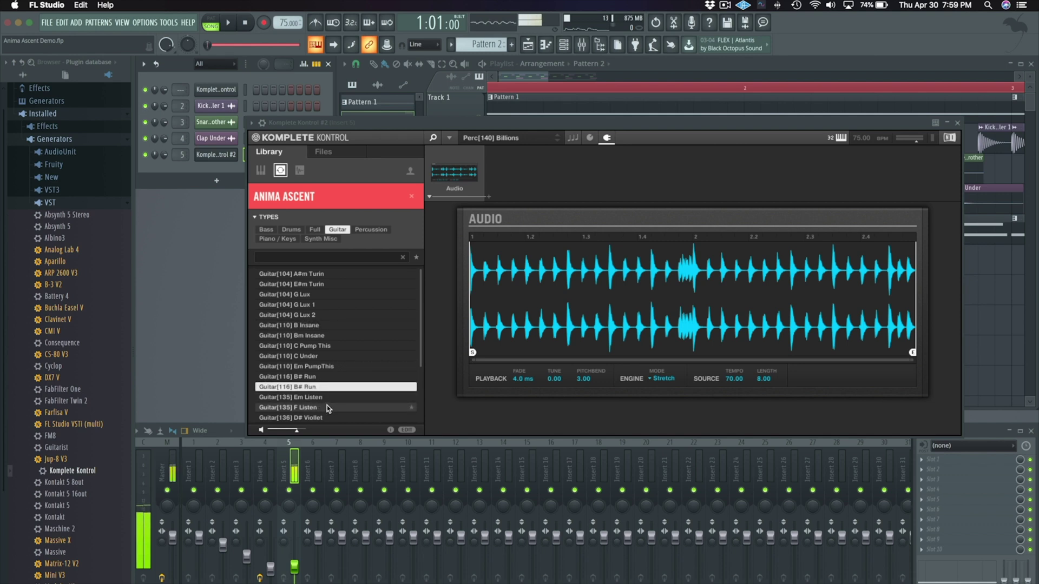
click(327, 407)
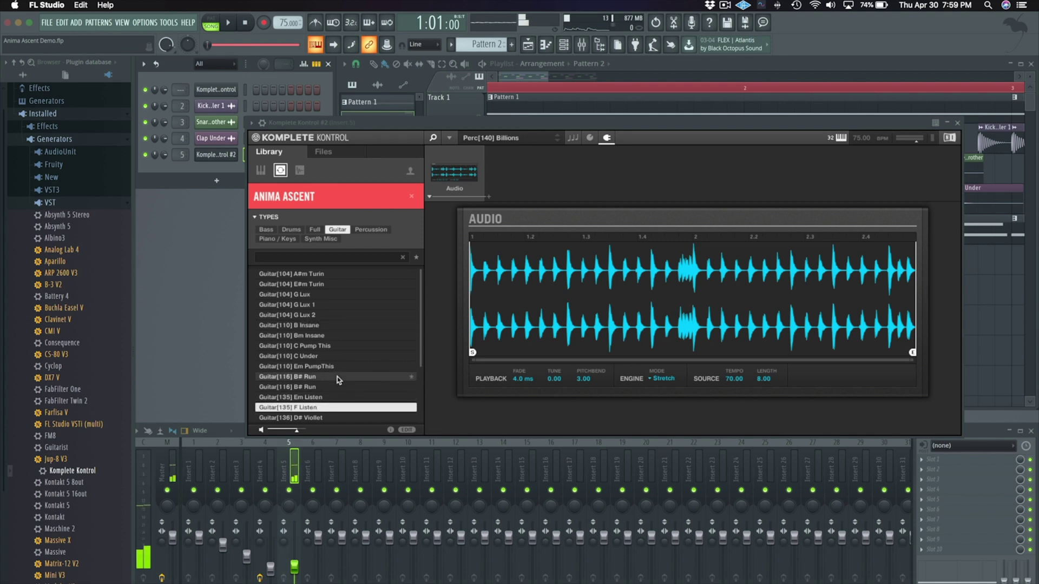
drag(518, 122, 576, 317)
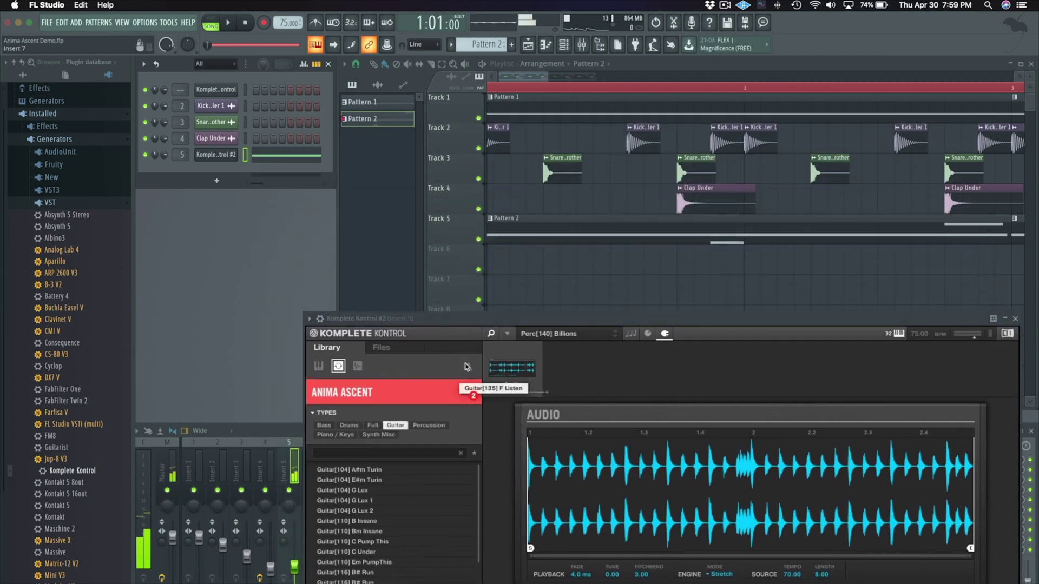
- Place the Guitar[135] F Listen loop on Track 6, trim it to a short slice, and audition it
drag(465, 367, 487, 264)
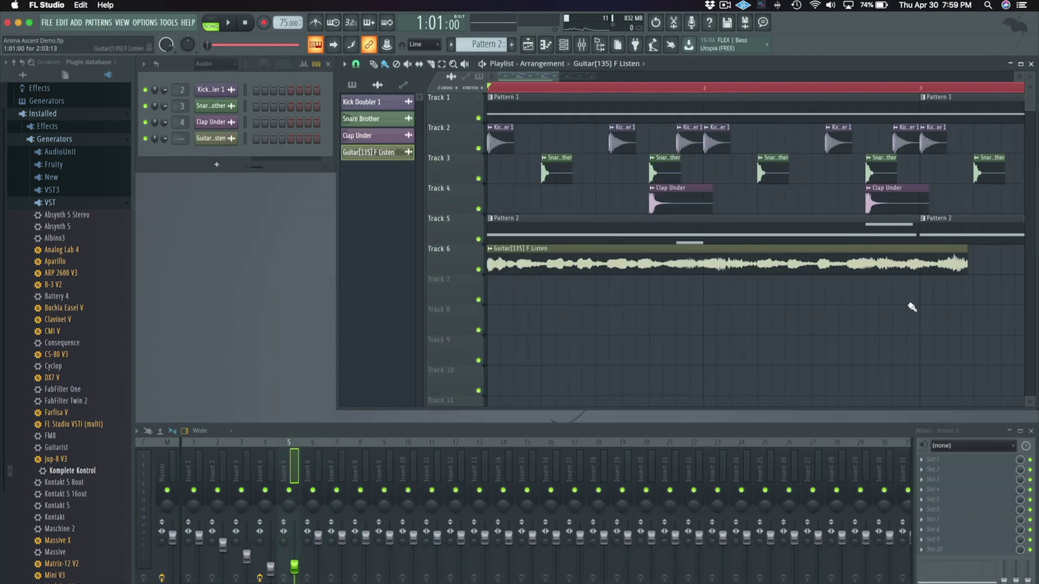
drag(919, 265, 540, 265)
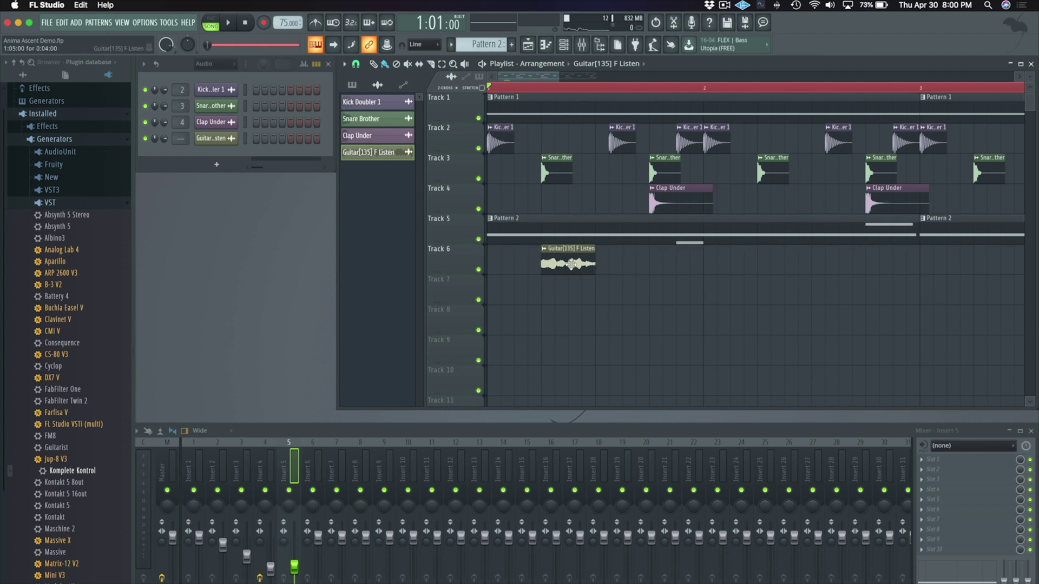
double_click(519, 264)
key(Escape)
key(space)
key(space)
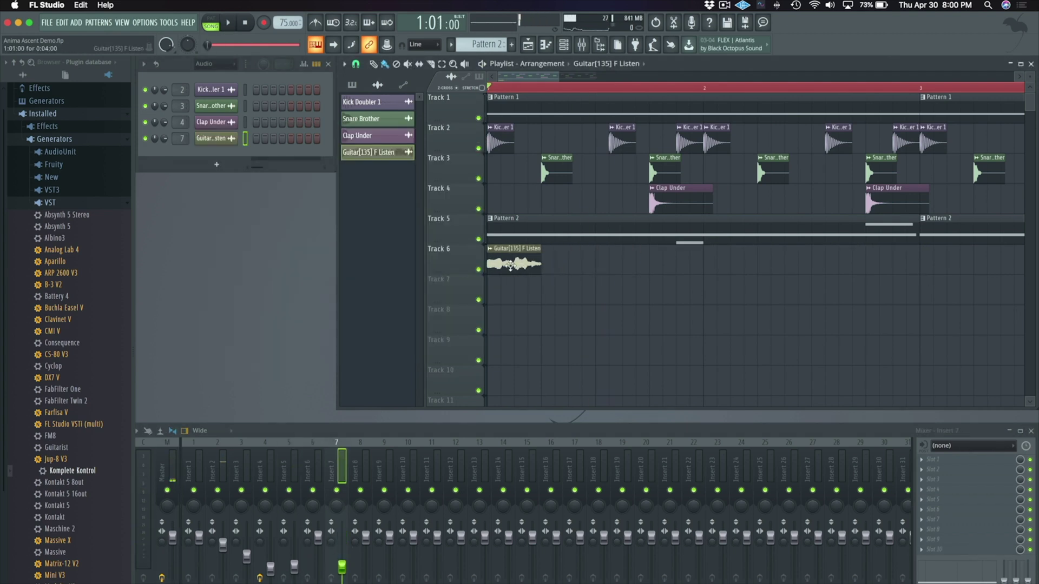
- Paint guitar slices along Track 6, duplicate them with Ctrl+B, and add Raum to the guitar insert
drag(541, 264, 705, 264)
click(438, 249)
key(ctrl+b)
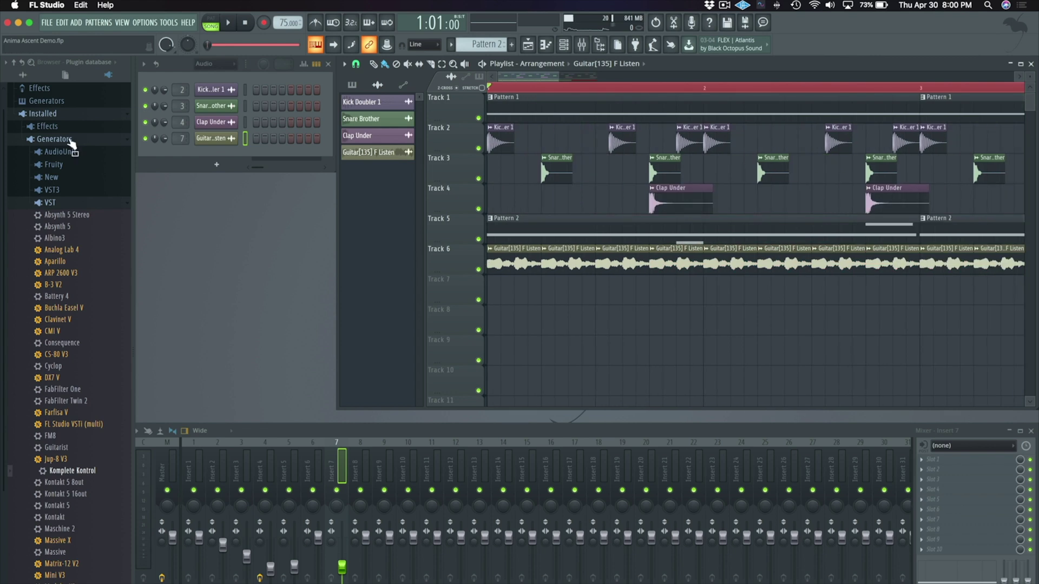
scroll(72, 216, down, 10)
drag(65, 162, 336, 471)
key(space)
- Raise the Raum reverb mix to about 59.5 % and close its window
drag(165, 167, 164, 160)
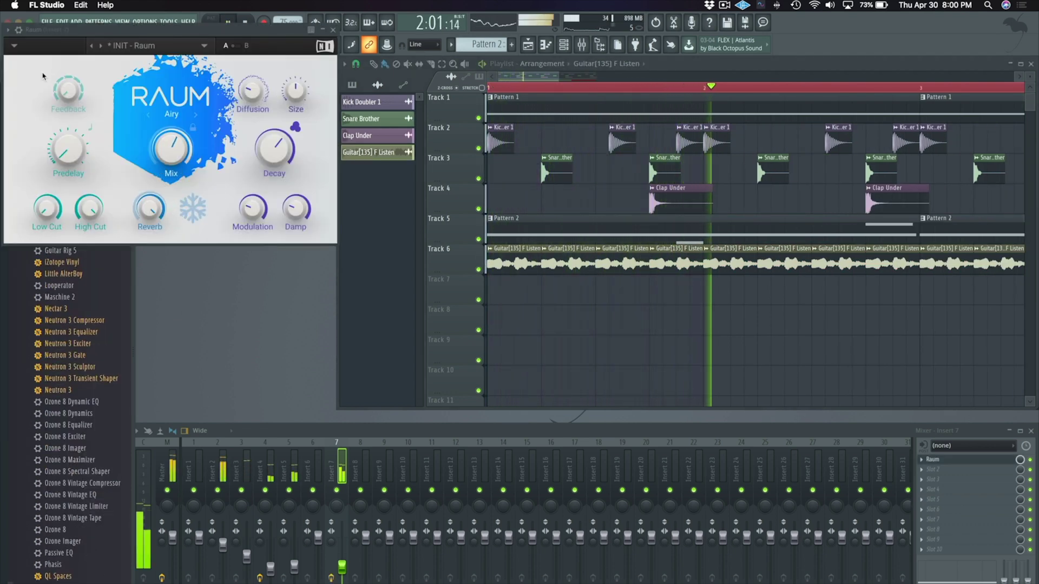
click(333, 30)
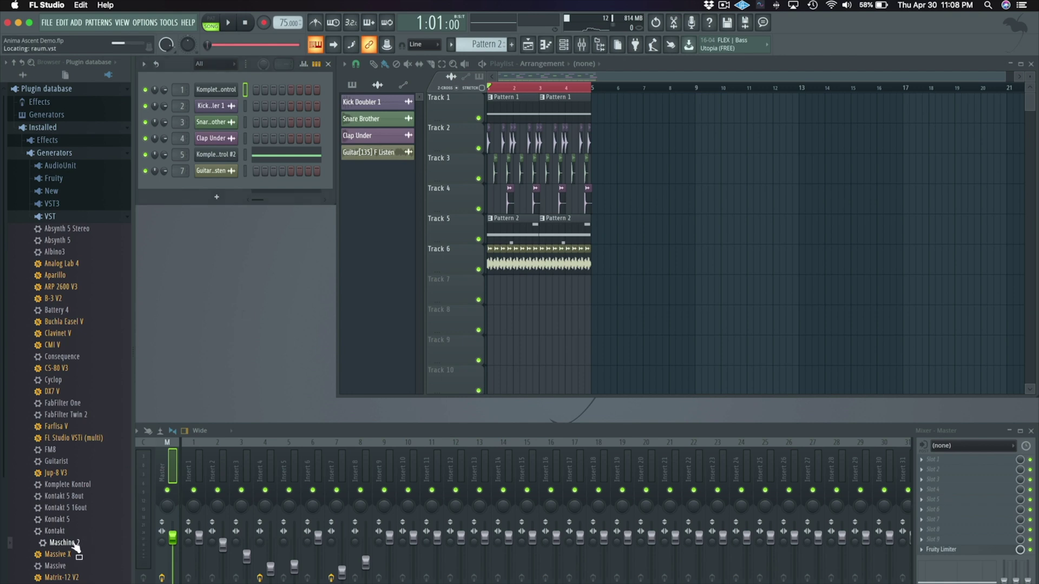
- Add a Maschine 2 channel with Anima Ascent's Bass Months C2 and audition it in the arrangement
drag(225, 212, 225, 212)
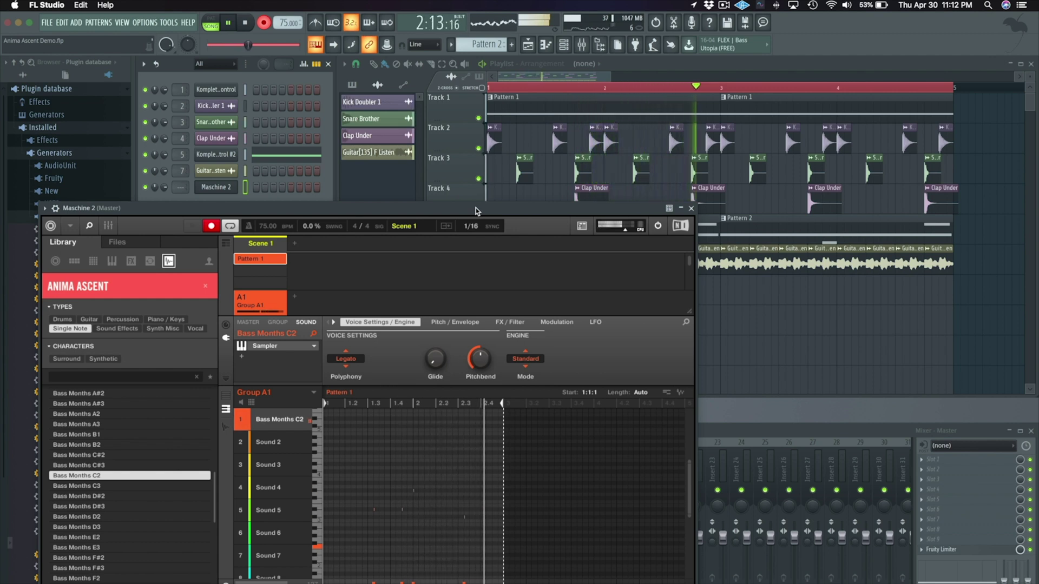
key(space)
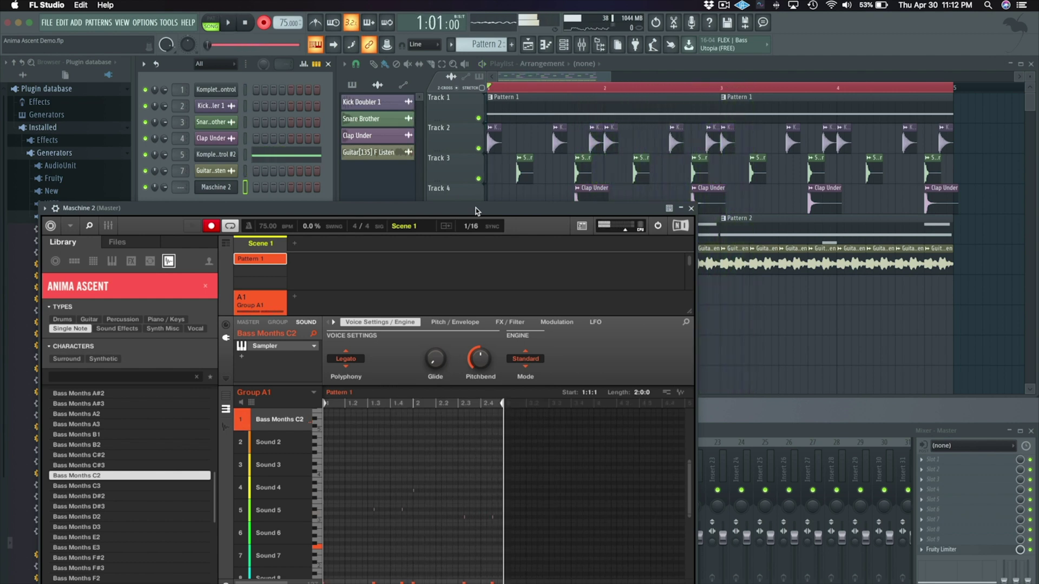
click(242, 356)
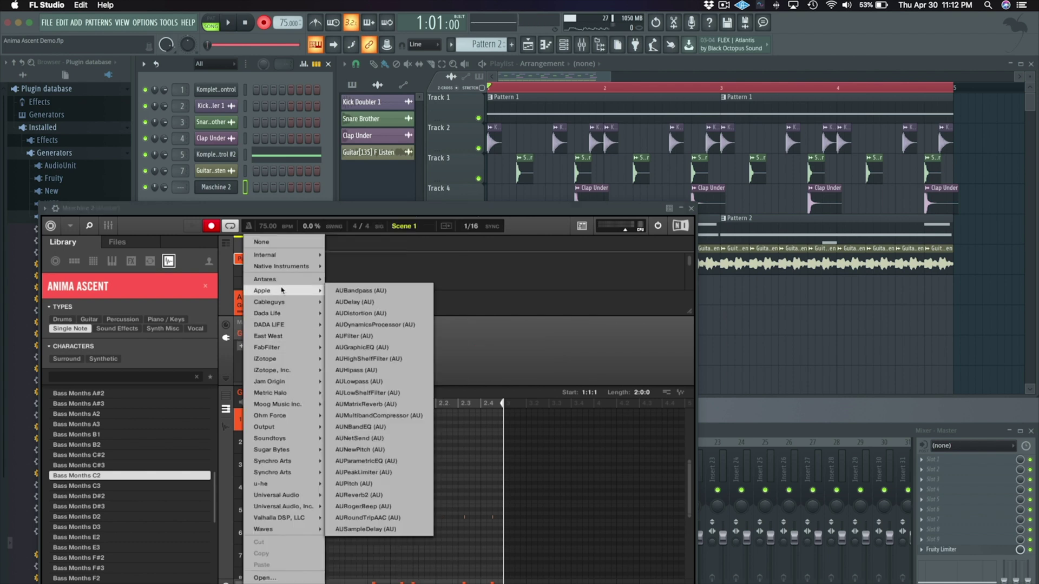
- Load the Internal Perform FX effect onto Maschine's bass group A1
mouse_move(287, 255)
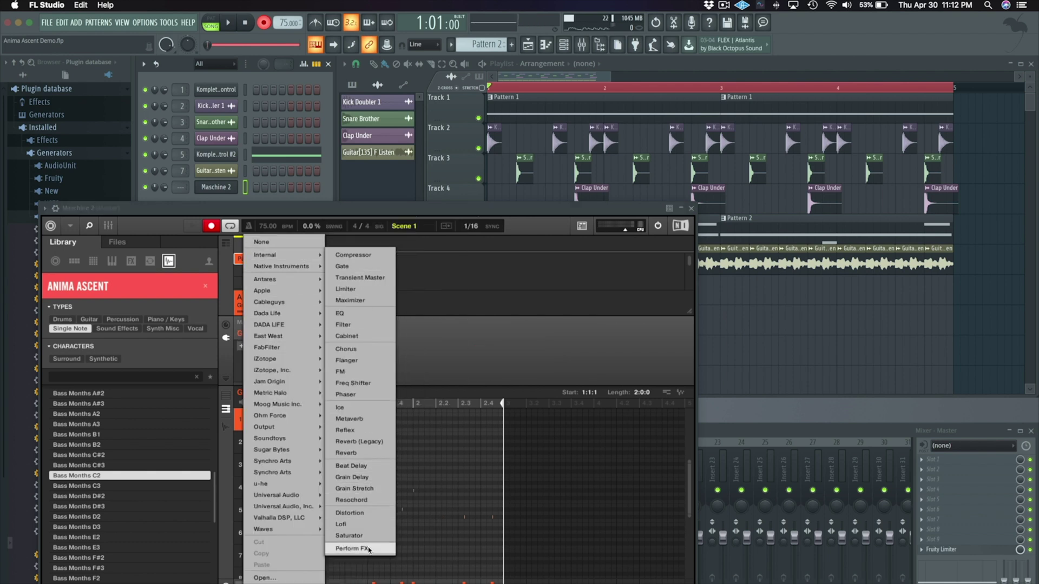
click(368, 548)
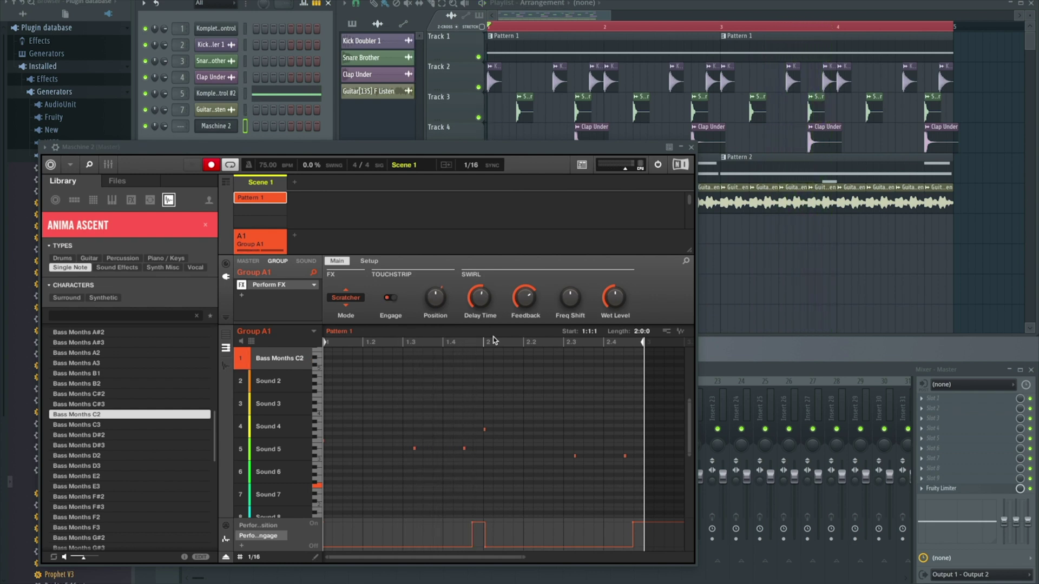
- Export Maschine's bass Pattern 1 as audio and drop it at the start of Track 7
drag(532, 151, 508, 230)
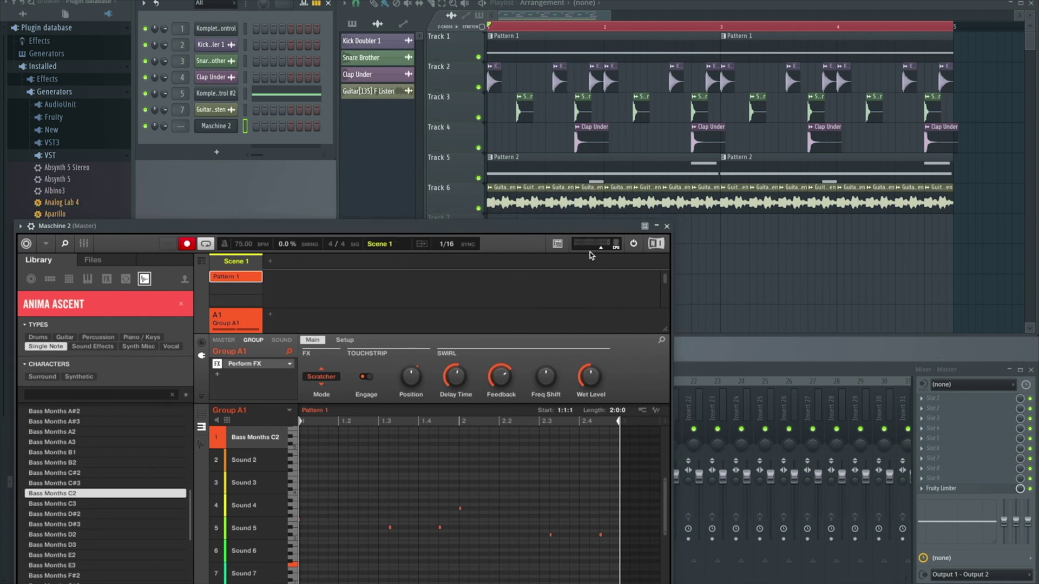
drag(596, 231, 594, 258)
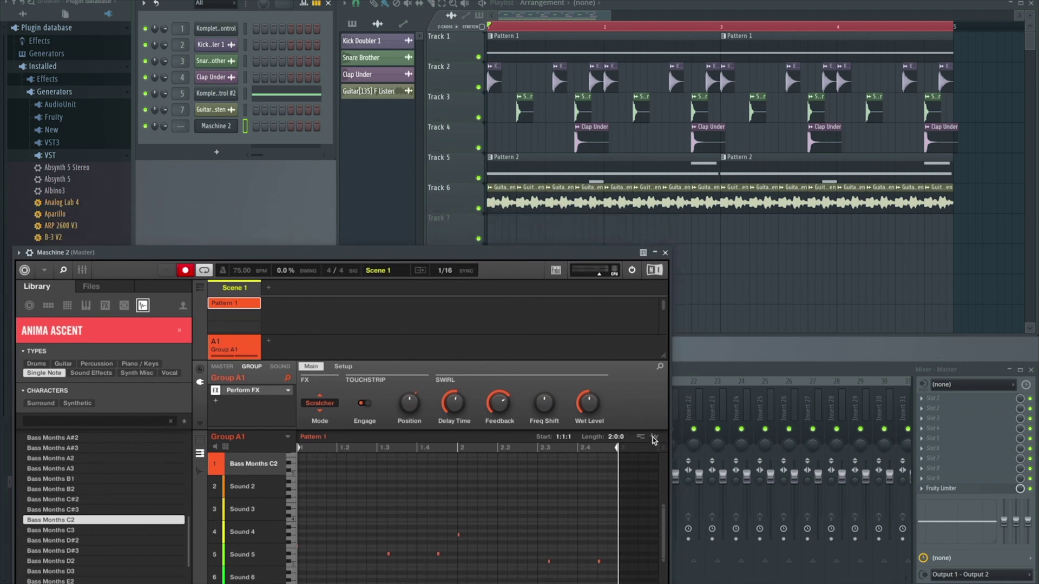
drag(652, 437, 653, 437)
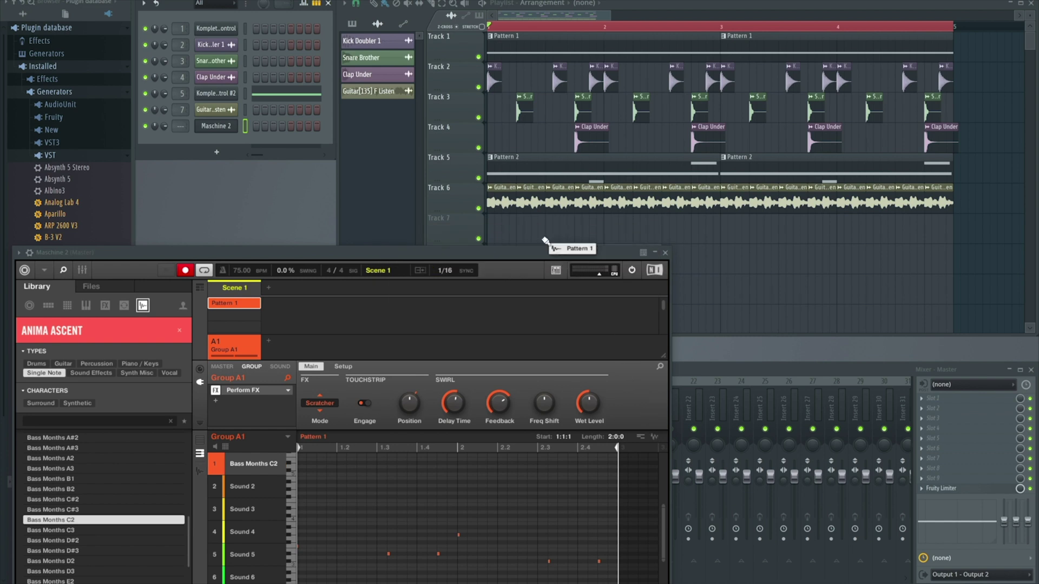
drag(544, 239, 491, 238)
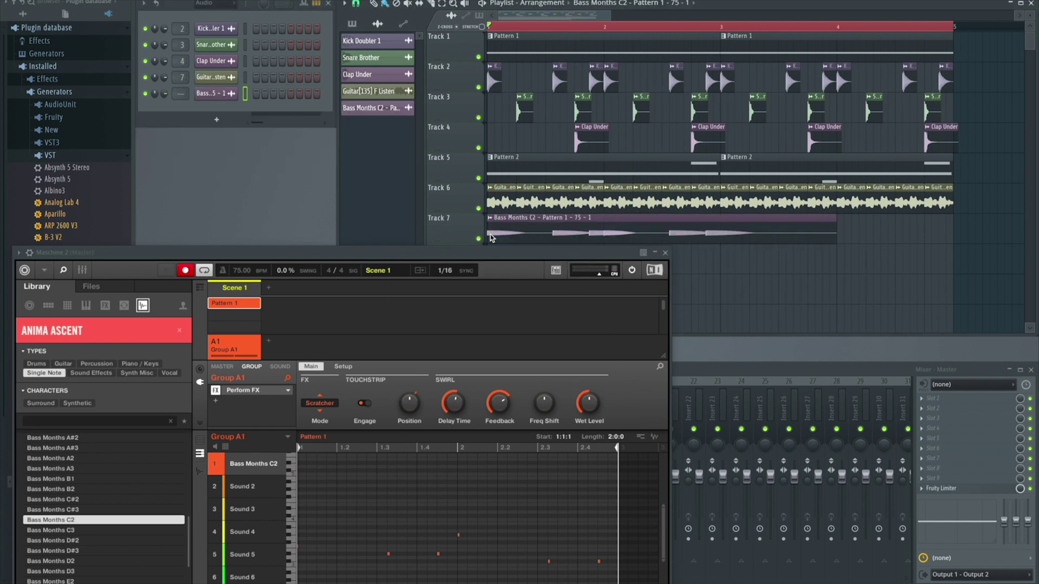
- Close the Maschine window and lower the bass Insert 8 fader to -6.0 dB
click(664, 253)
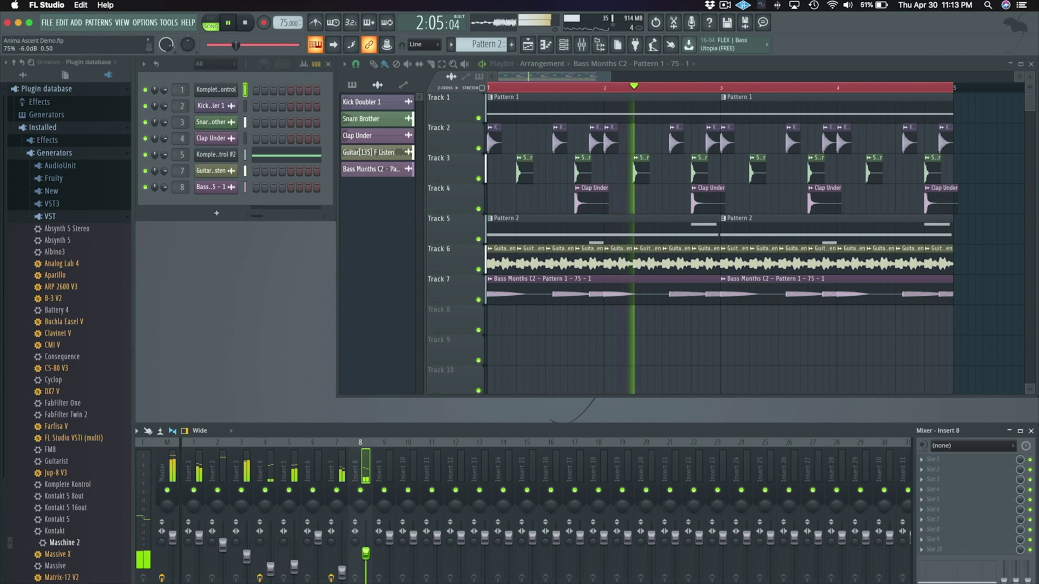
drag(366, 552, 366, 557)
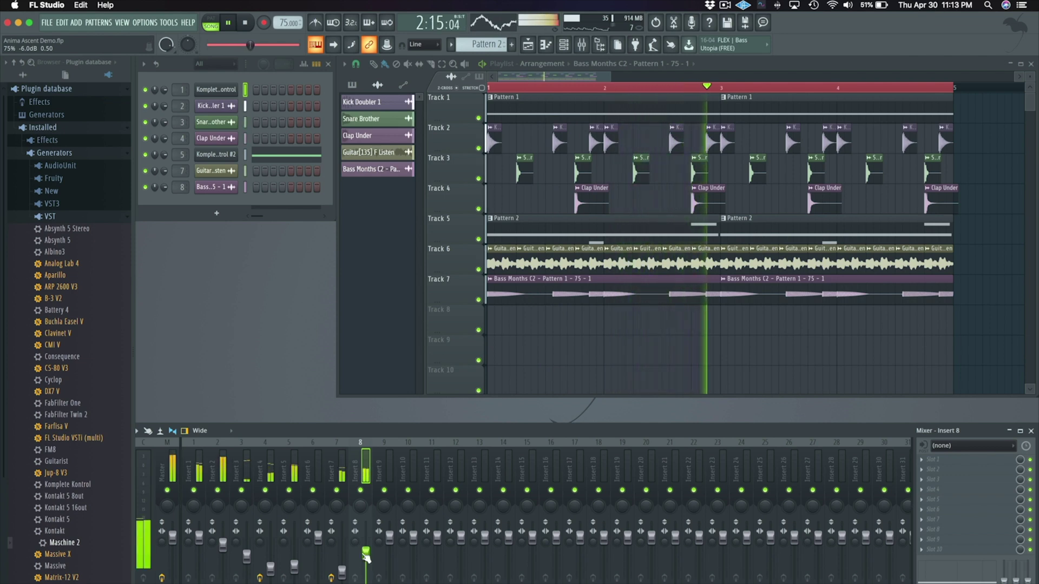